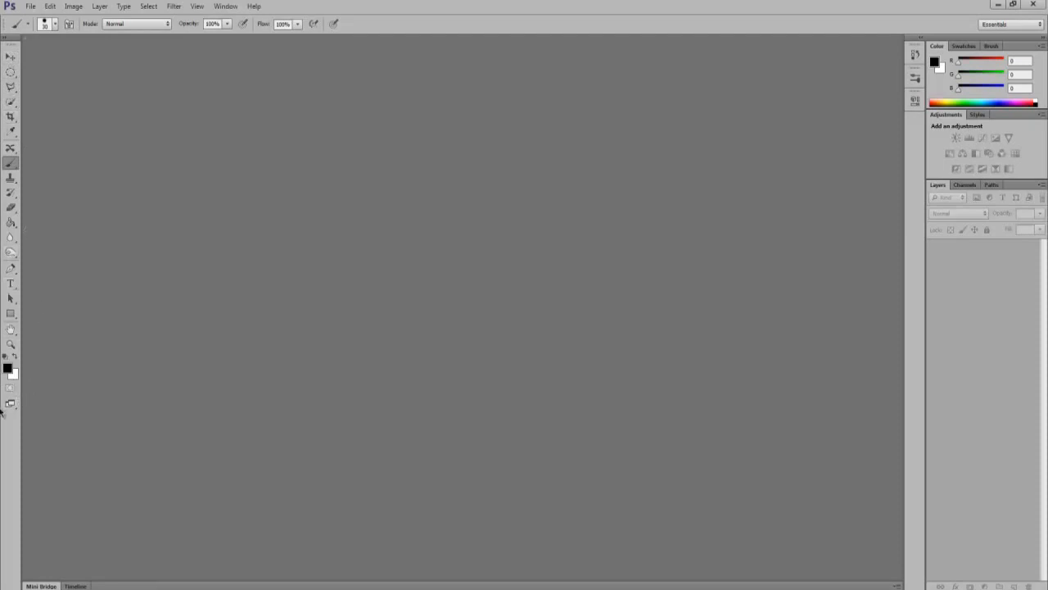
Step: Switch the marquee tool to its rectangular variant and activate the freehand Lasso tool
click(11, 72)
click(48, 71)
click(11, 87)
click(44, 88)
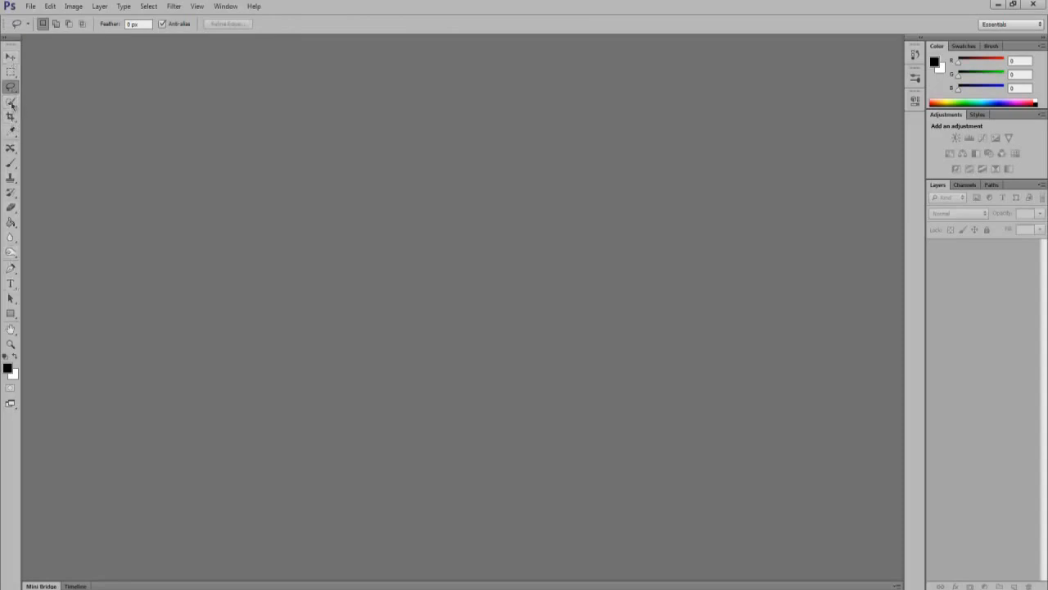
Step: Examine the variants grouped with the Brush tool and keep the Brush tool selected
click(12, 164)
click(12, 167)
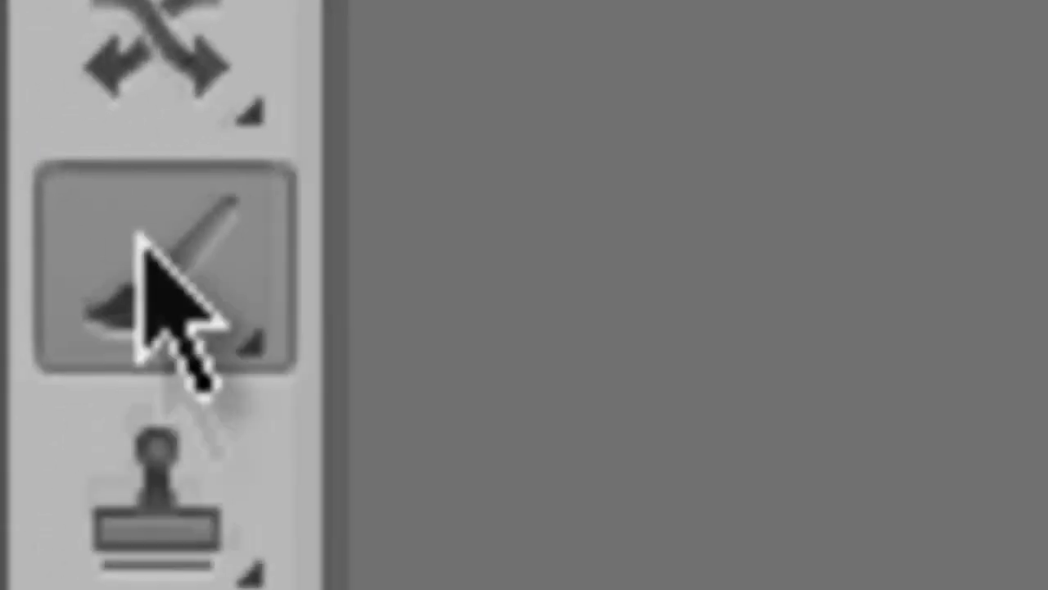
click(279, 360)
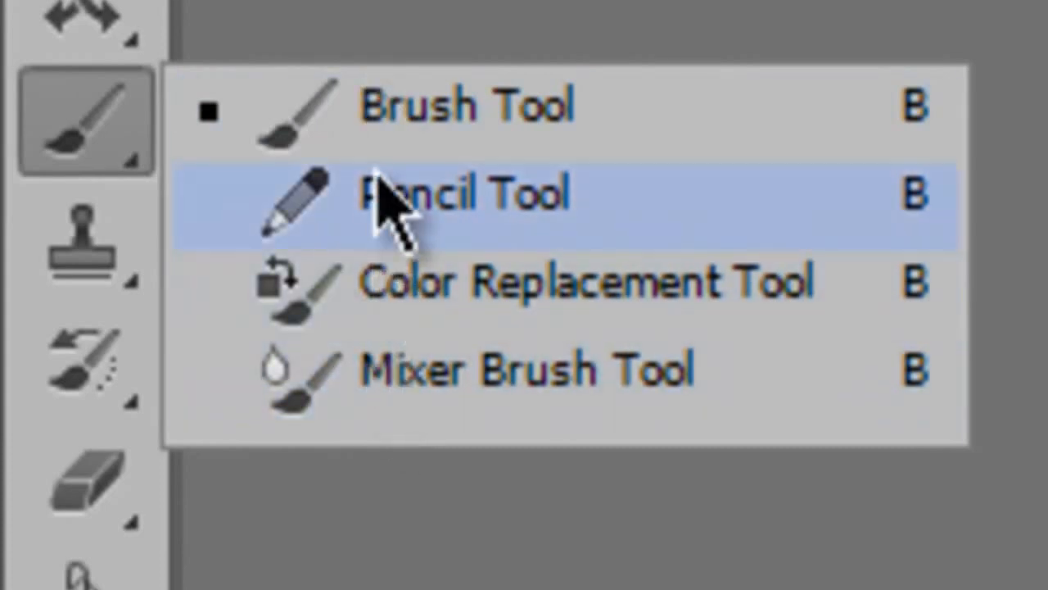
click(100, 153)
right_click(100, 152)
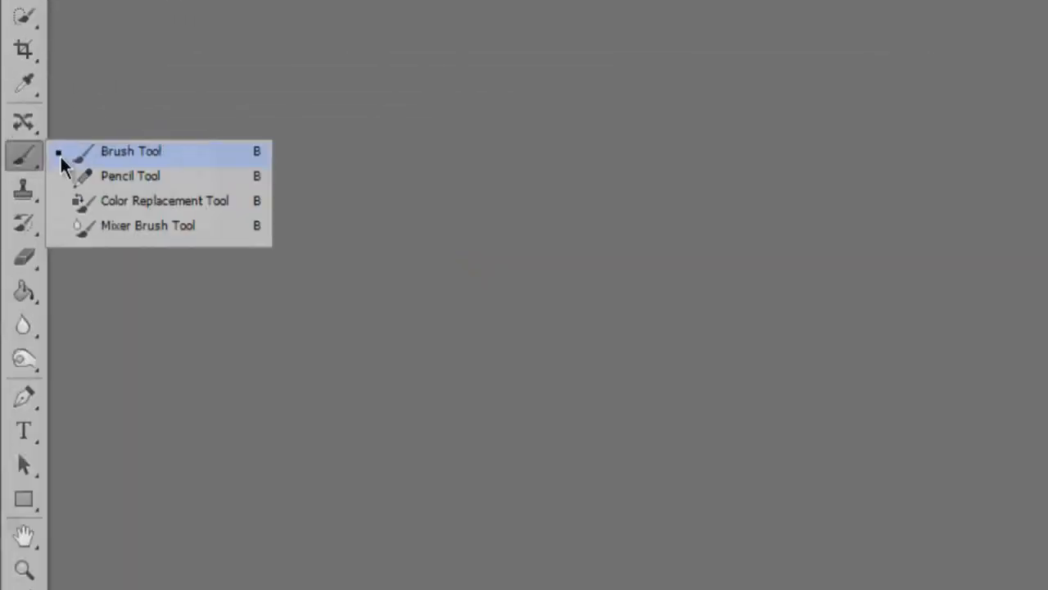
click(66, 153)
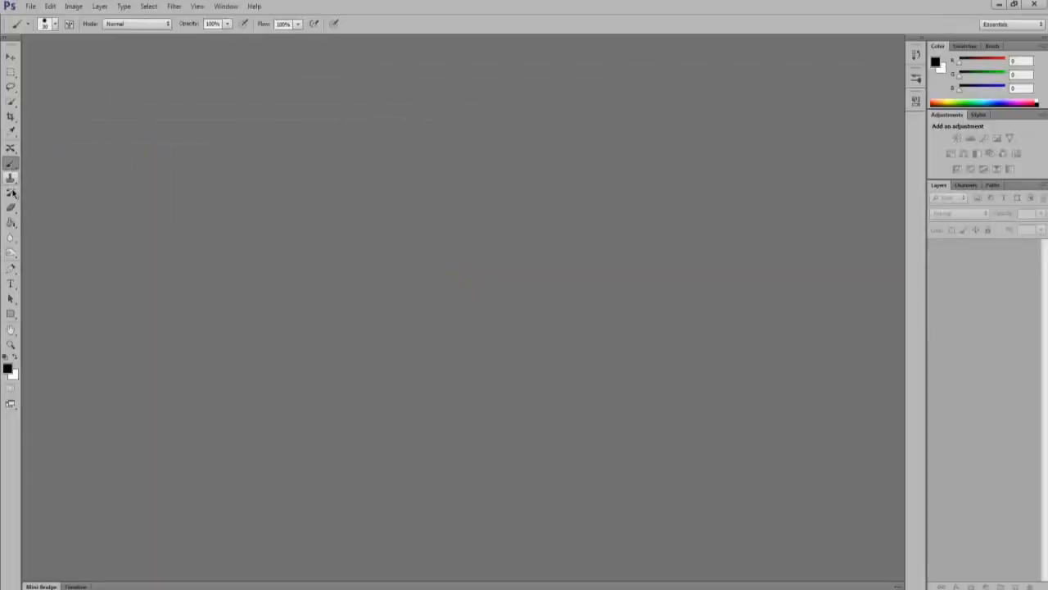
Step: Look through the variants of the Clone Stamp and Gradient tool groups, finishing on the Paint Bucket tool
click(13, 187)
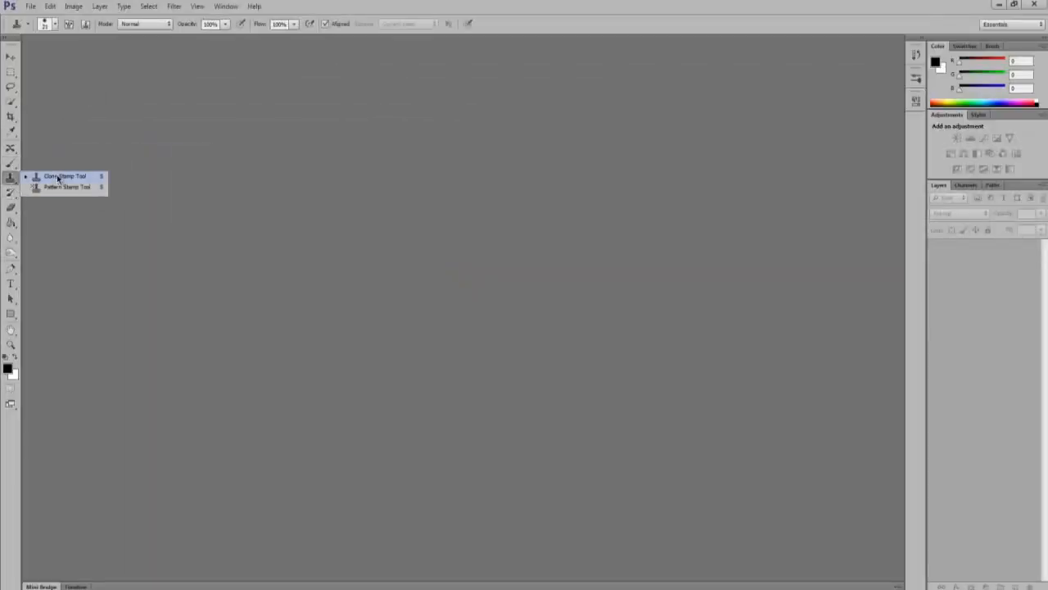
click(11, 179)
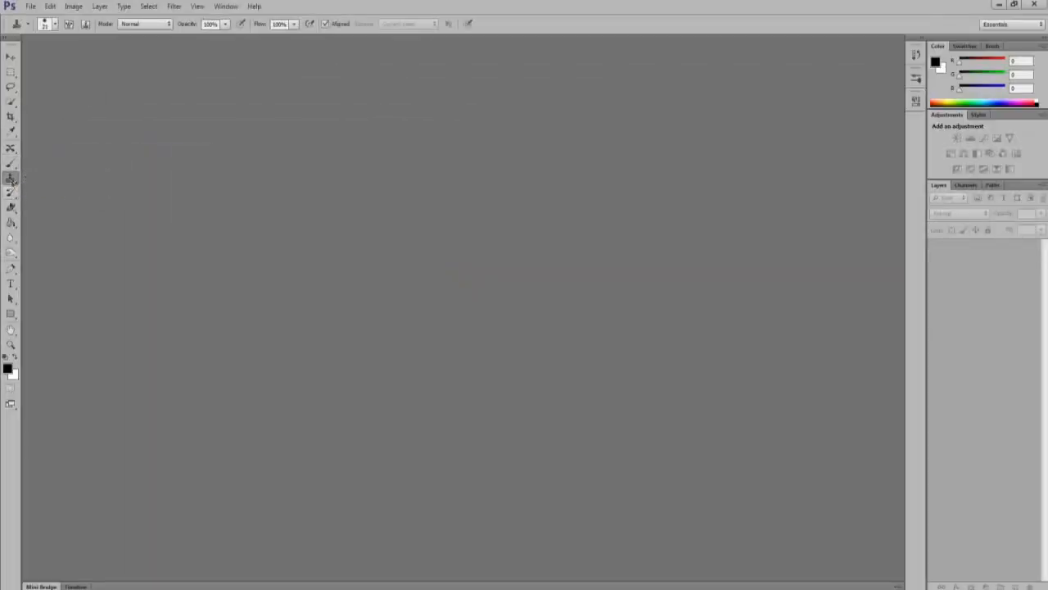
click(11, 221)
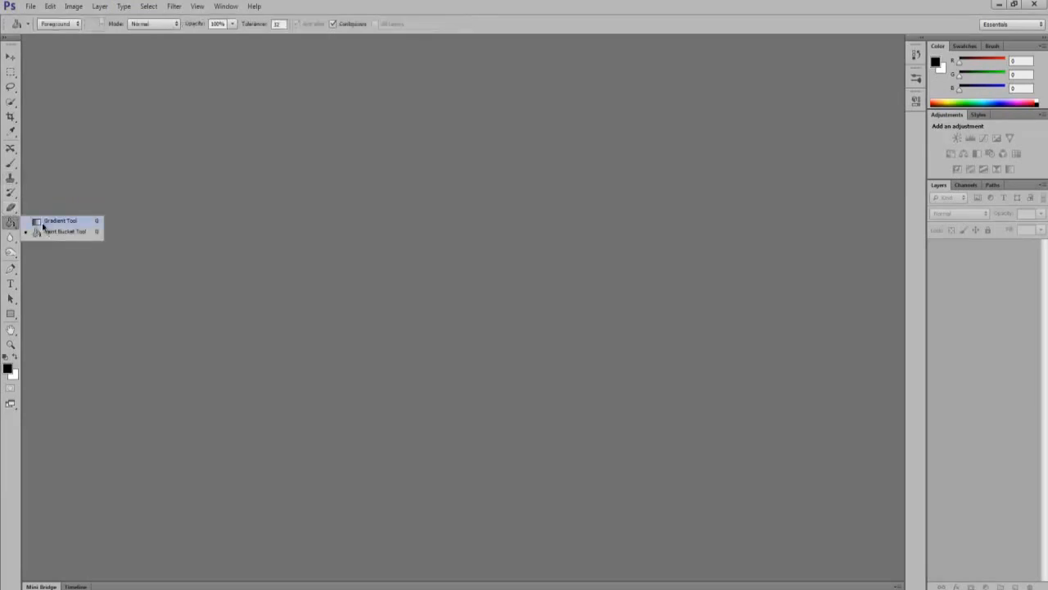
click(57, 221)
click(12, 222)
click(41, 230)
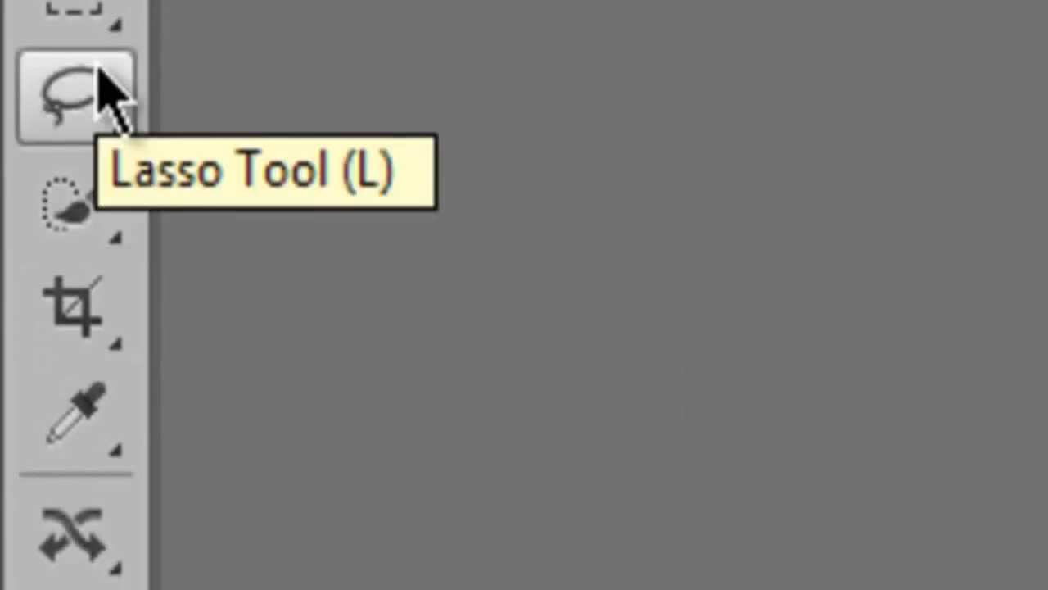
Step: Examine the Brush tool's variants again, as well as the Pen tool
click(64, 311)
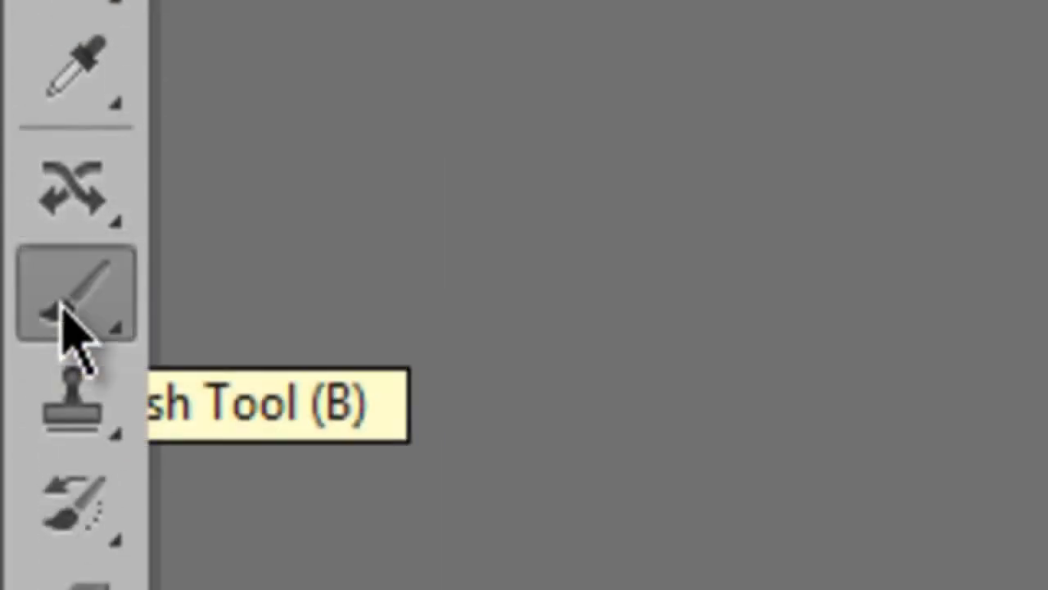
right_click(62, 304)
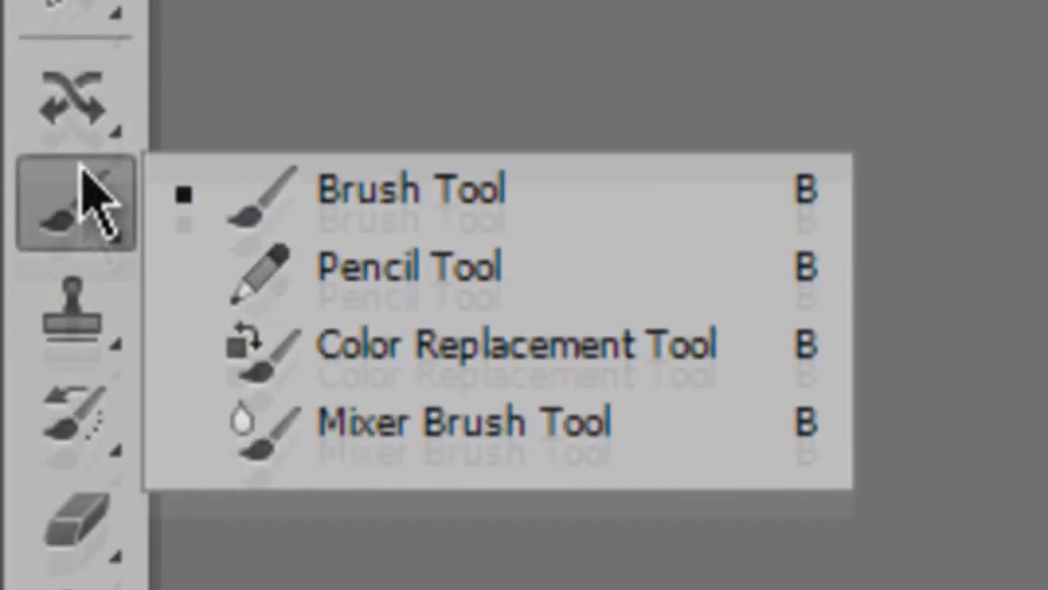
click(80, 261)
mouse_move(51, 319)
mouse_down()
mouse_move(210, 313)
mouse_move(30, 262)
mouse_up()
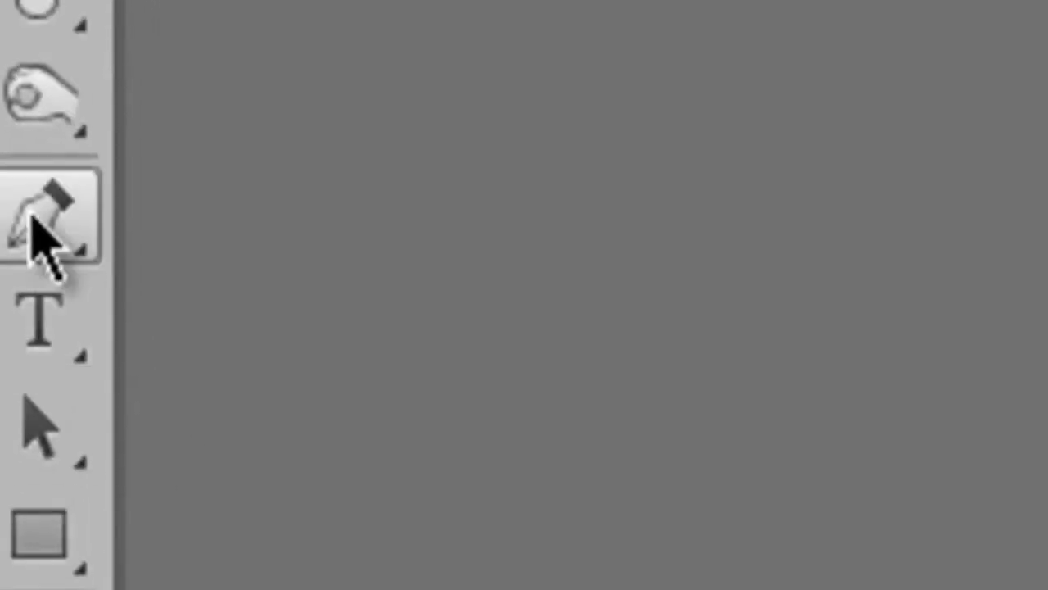
drag(32, 217, 79, 234)
click(20, 224)
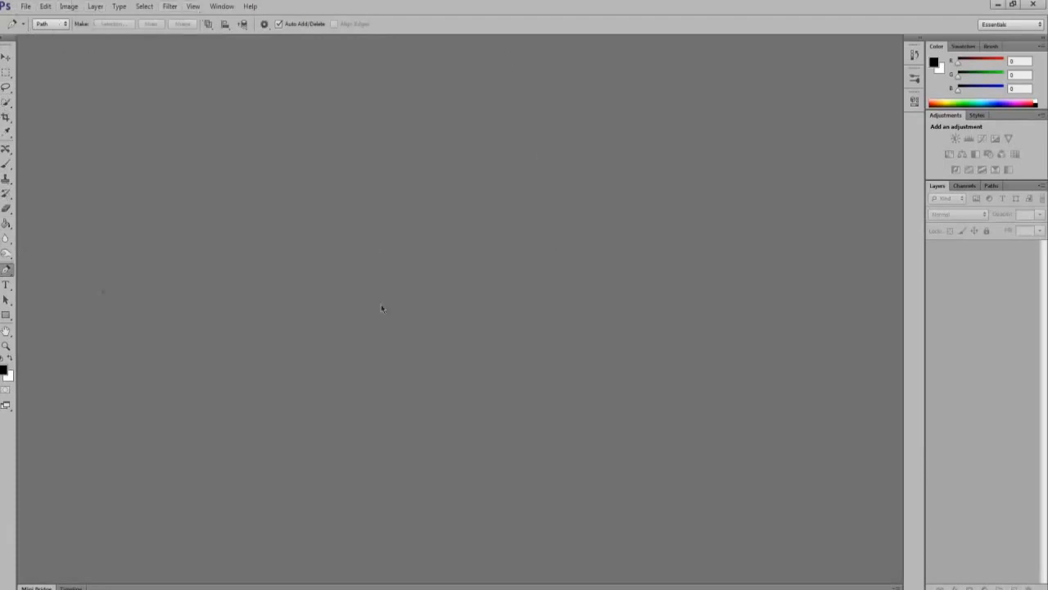
Step: Activate the Brush tool and set its brush size to 14 px
click(6, 164)
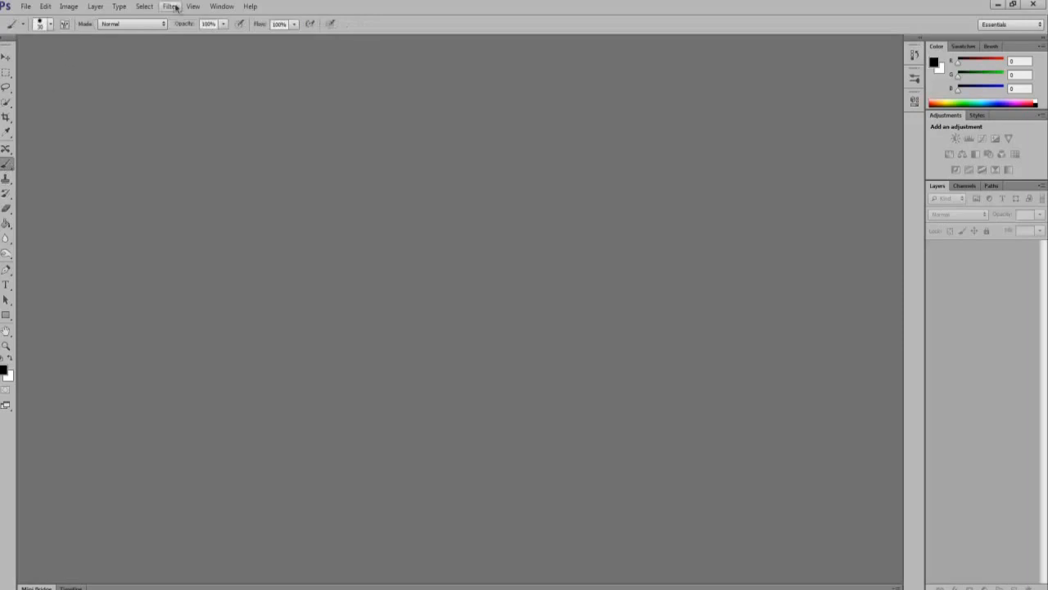
click(52, 26)
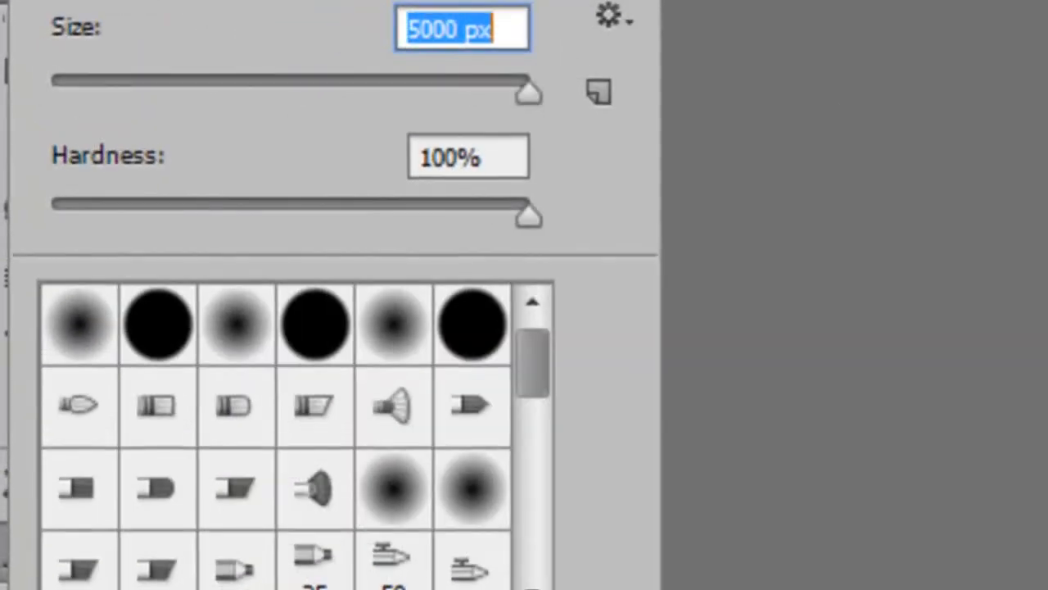
mouse_move(138, 89)
mouse_down()
mouse_move(134, 112)
mouse_move(176, 105)
mouse_move(127, 114)
mouse_move(83, 101)
mouse_up()
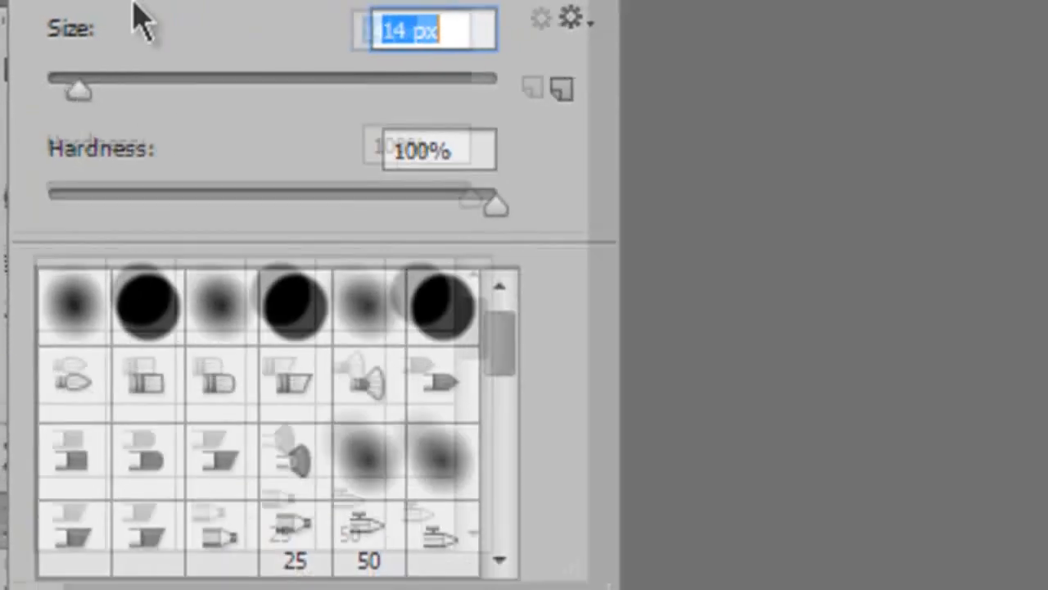
click(51, 22)
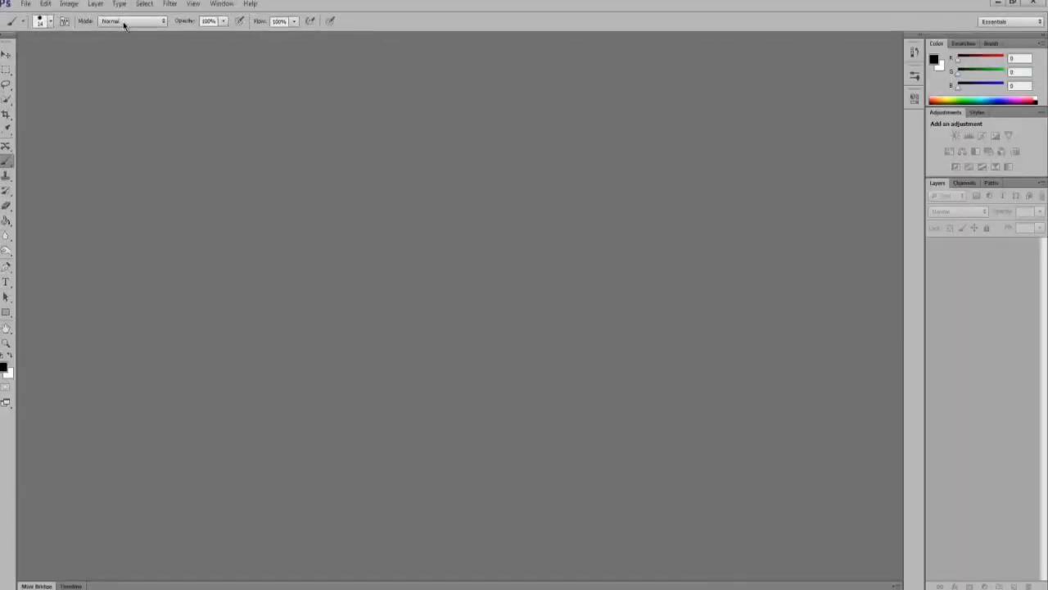
Step: Review the brush's blending modes, keeping Normal, and inspect its opacity slider
click(124, 23)
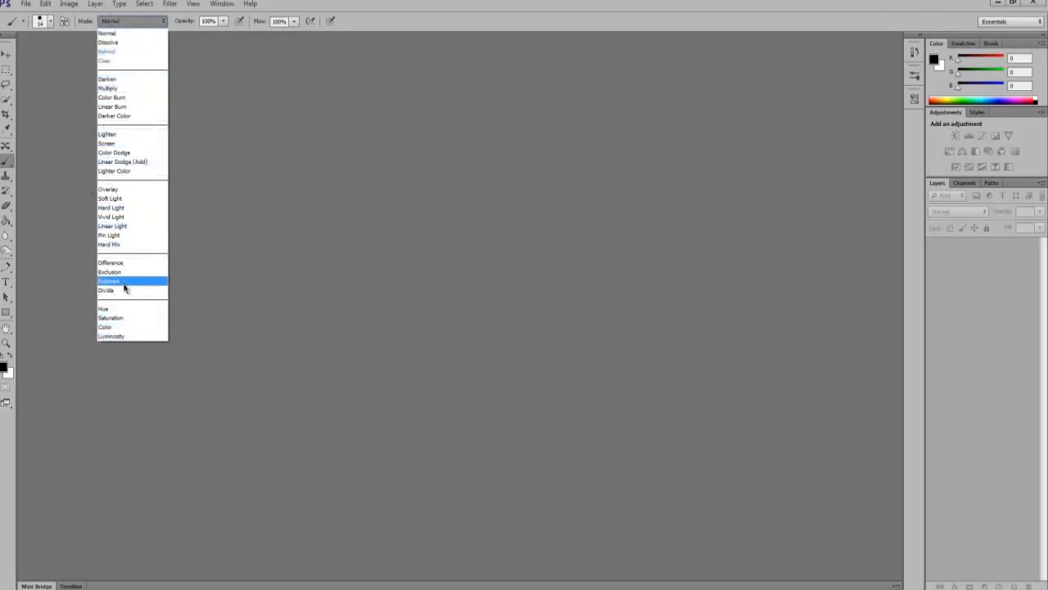
click(114, 36)
click(224, 21)
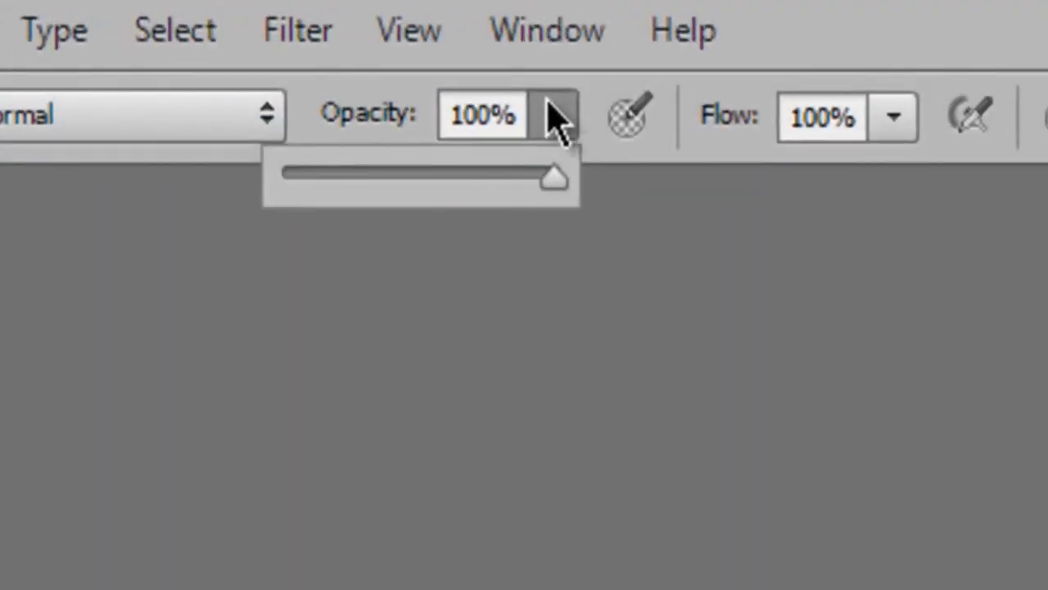
click(549, 105)
click(550, 105)
click(549, 118)
click(570, 133)
drag(564, 109, 547, 136)
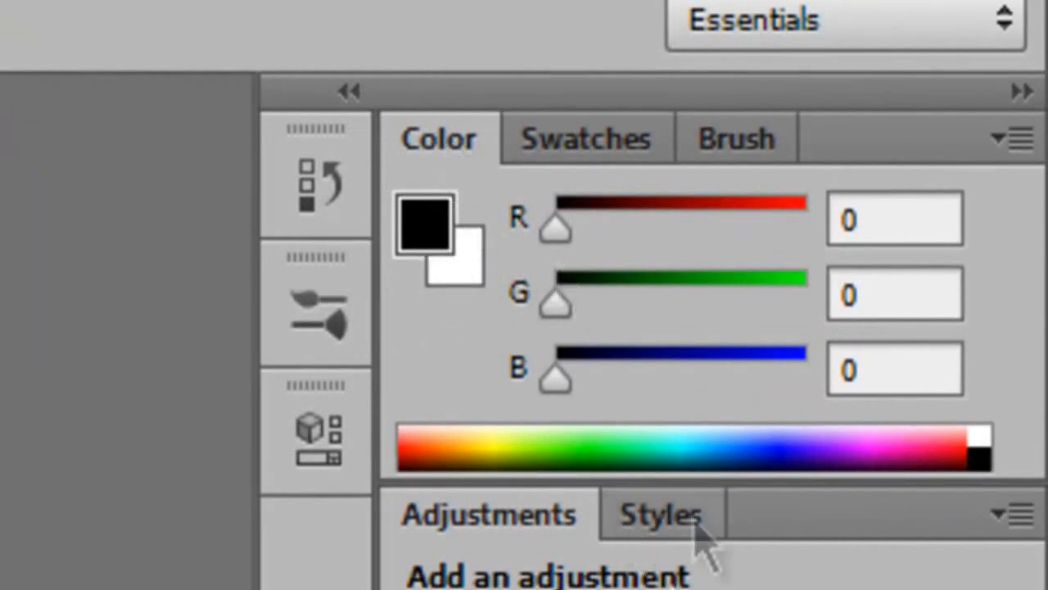
Step: Try a yellow foreground colour with R 255 and G 255, and reset both values to 0 for black
drag(557, 231, 810, 237)
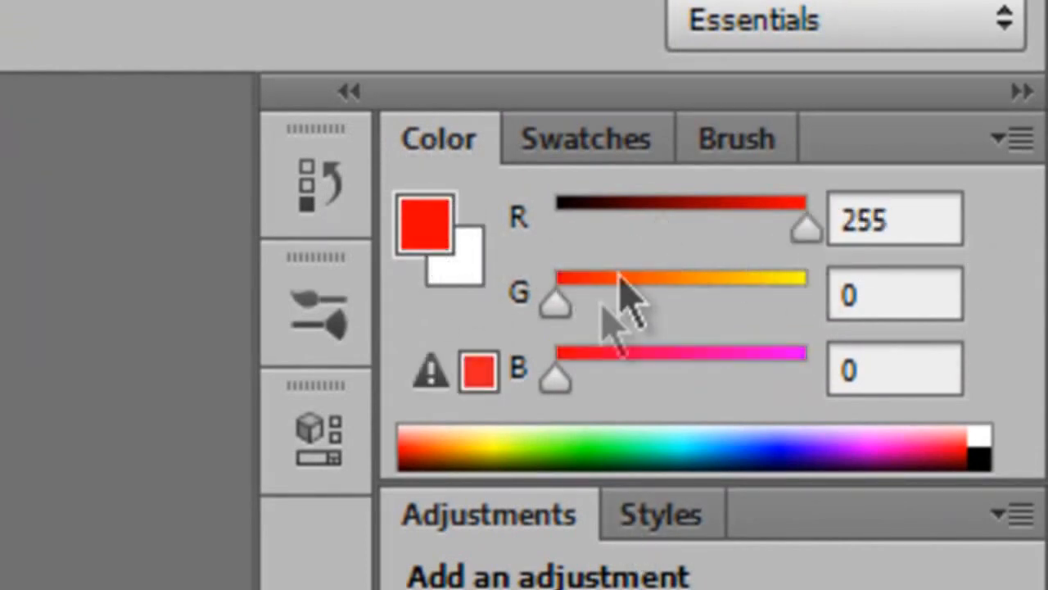
drag(557, 303, 909, 303)
drag(560, 378, 304, 386)
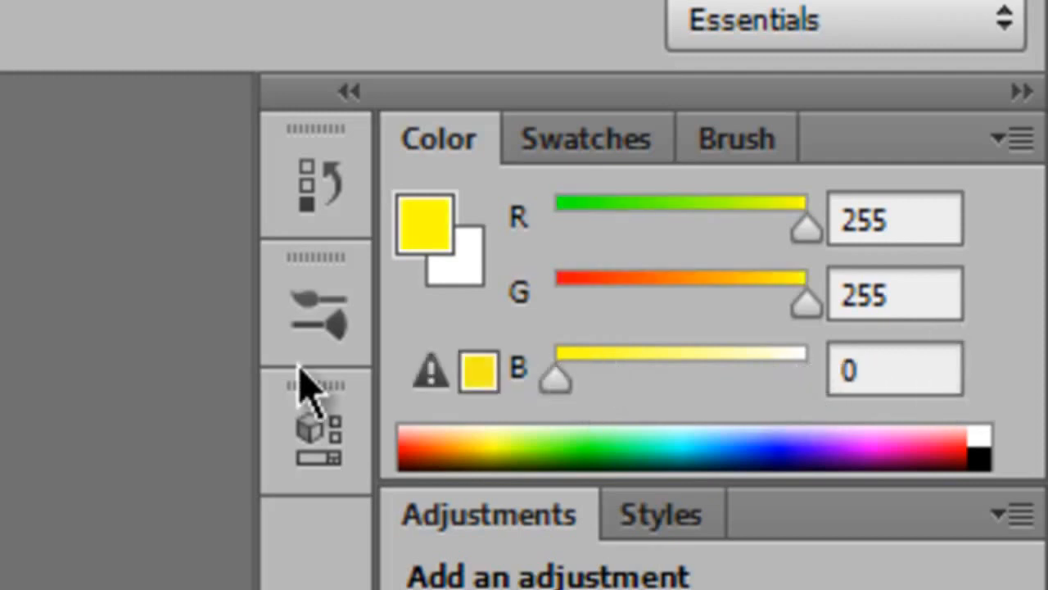
drag(805, 307, 555, 305)
drag(808, 227, 4, 246)
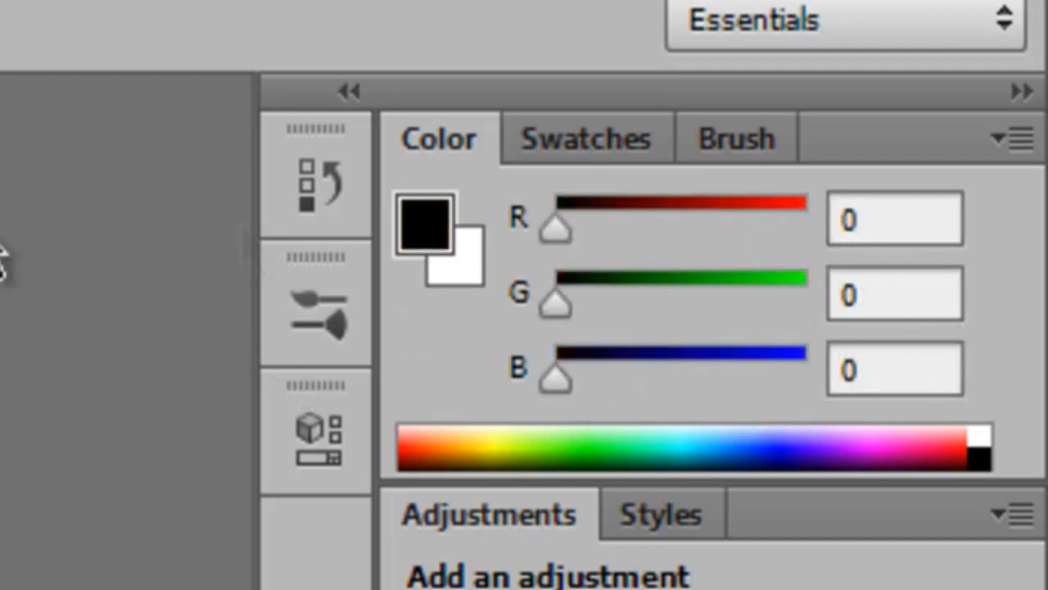
click(921, 225)
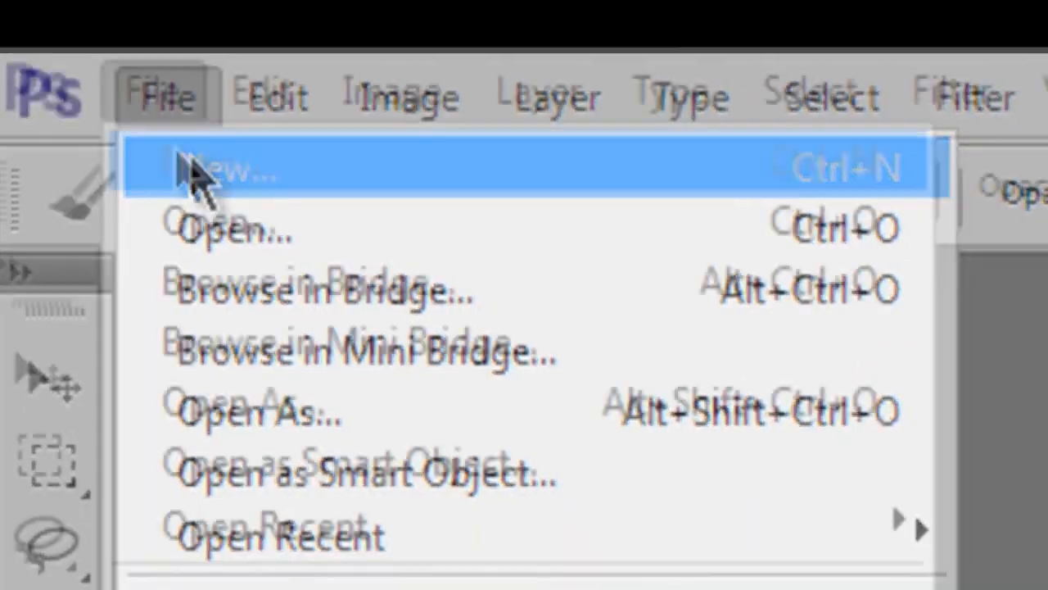
Step: Create a new 1080 × 720 pixel RGB document named Tutorial with a white background
click(266, 234)
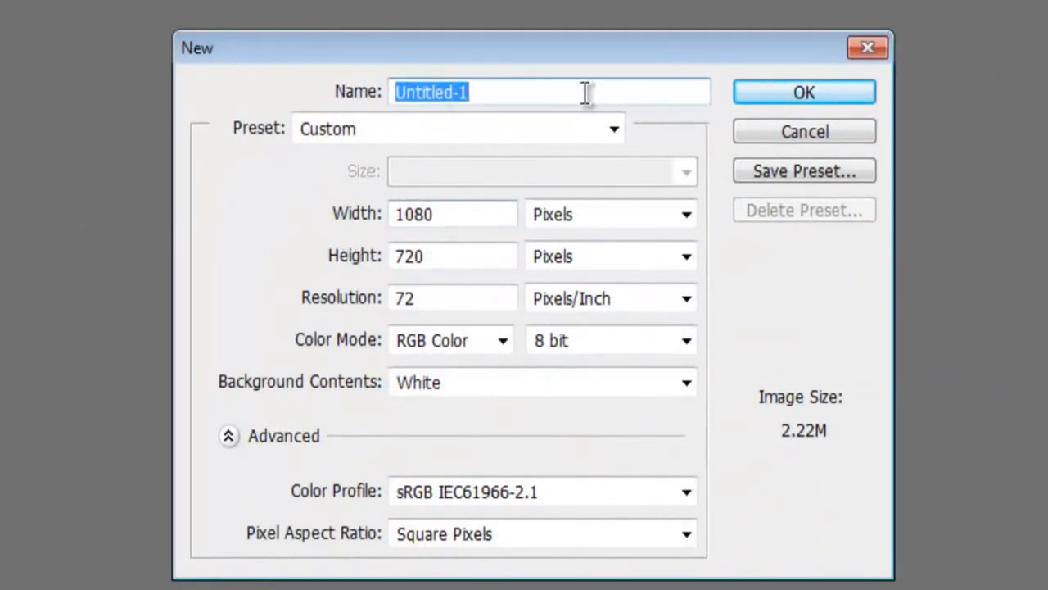
text(Tu)
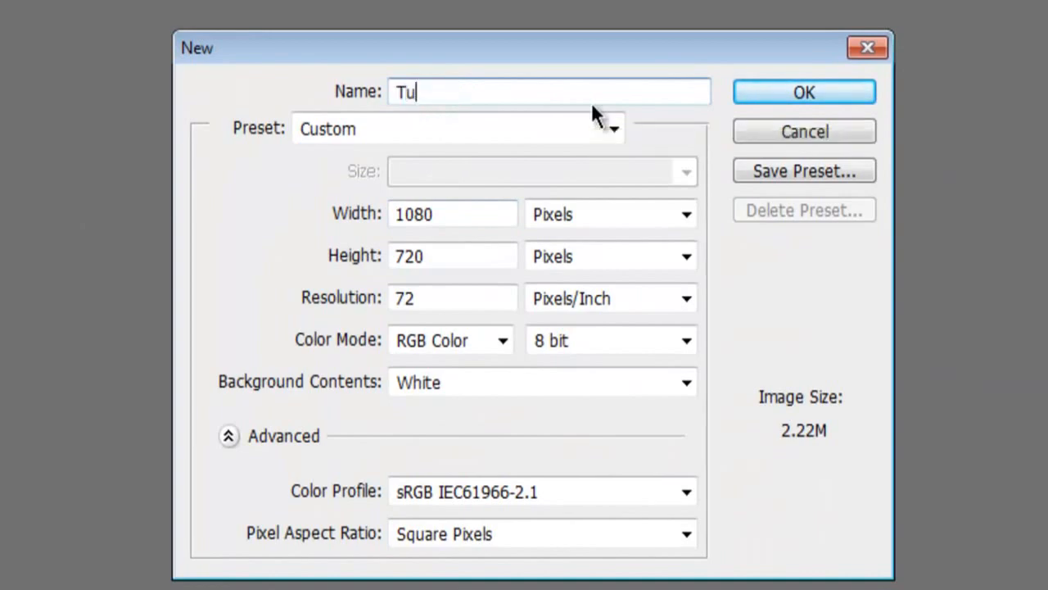
text(torial)
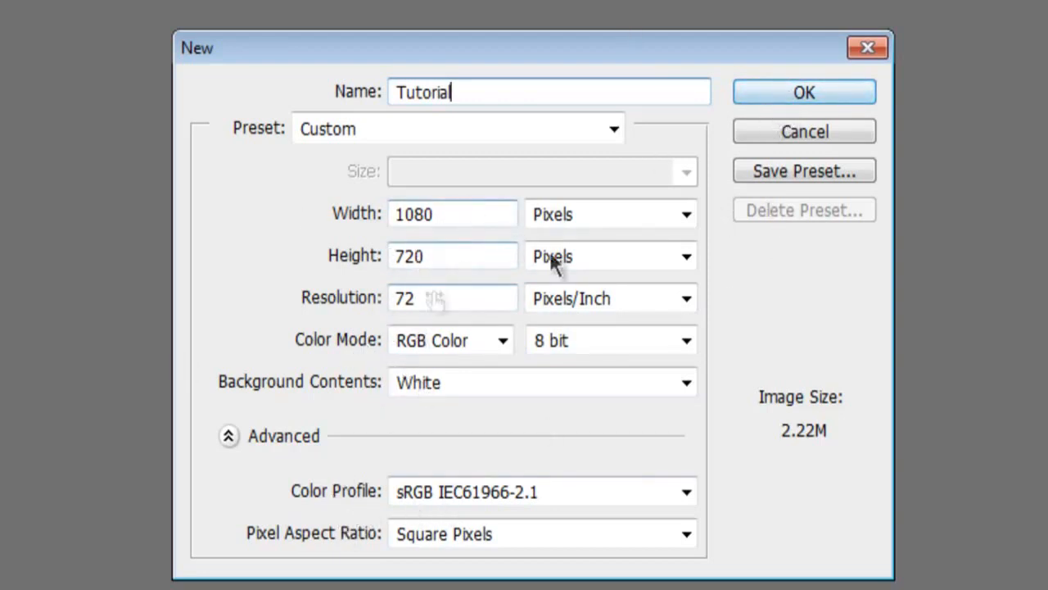
click(787, 94)
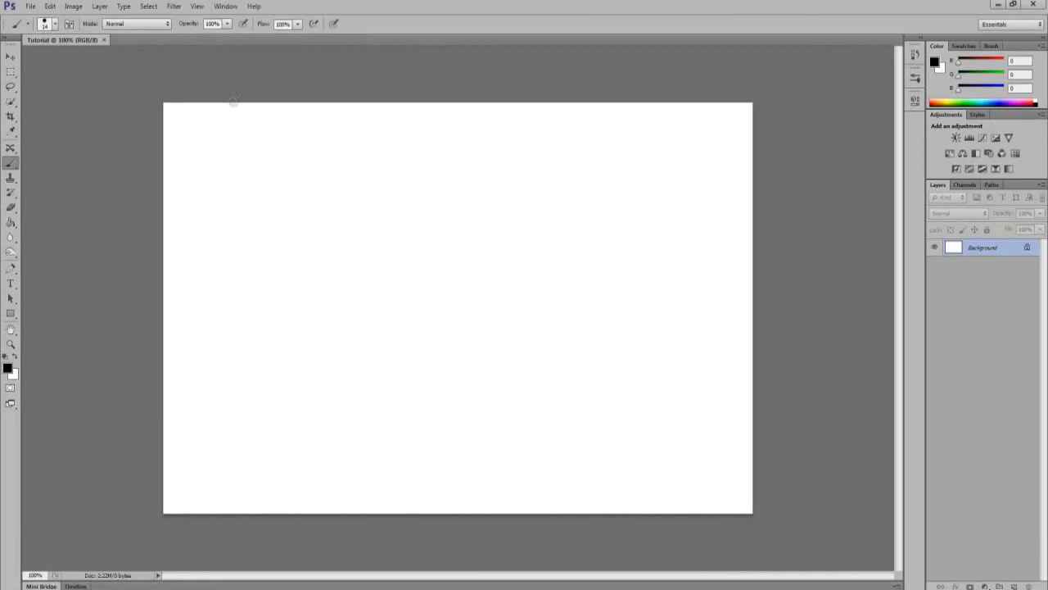
Step: Paint a freehand black scribble across the white canvas with the brush and undo it
mouse_move(337, 177)
mouse_down()
mouse_move(561, 227)
mouse_move(598, 313)
mouse_move(509, 356)
mouse_move(421, 332)
mouse_move(387, 254)
mouse_move(415, 216)
mouse_move(400, 205)
mouse_move(319, 272)
mouse_move(292, 366)
mouse_move(232, 282)
mouse_move(243, 184)
mouse_move(593, 168)
mouse_move(645, 317)
mouse_move(449, 472)
mouse_move(166, 333)
mouse_move(284, 468)
mouse_move(198, 312)
mouse_move(353, 256)
mouse_move(546, 261)
mouse_move(683, 308)
mouse_move(422, 299)
mouse_up()
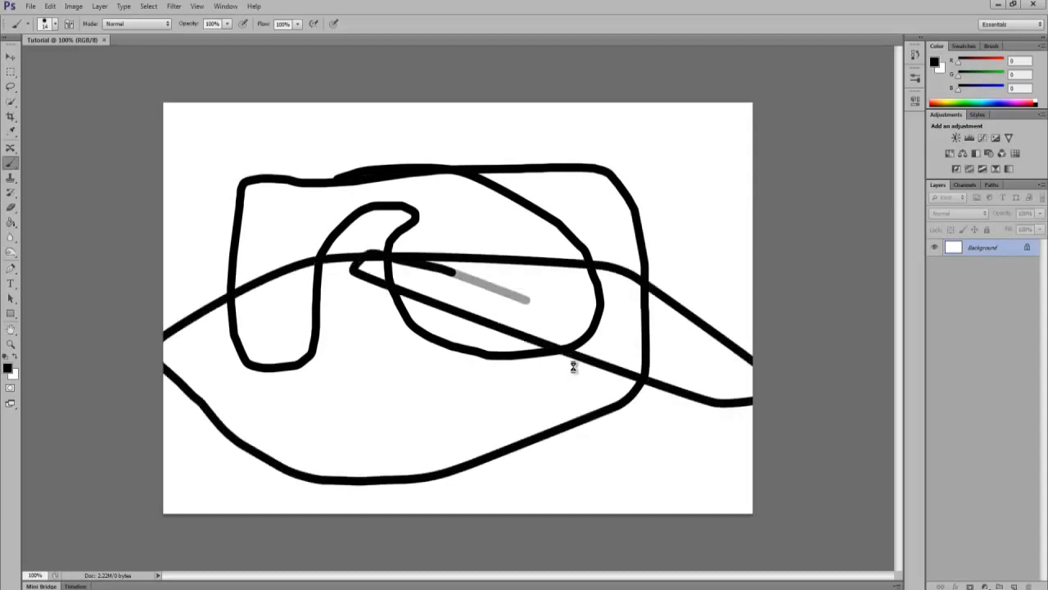
key(ctrl+z)
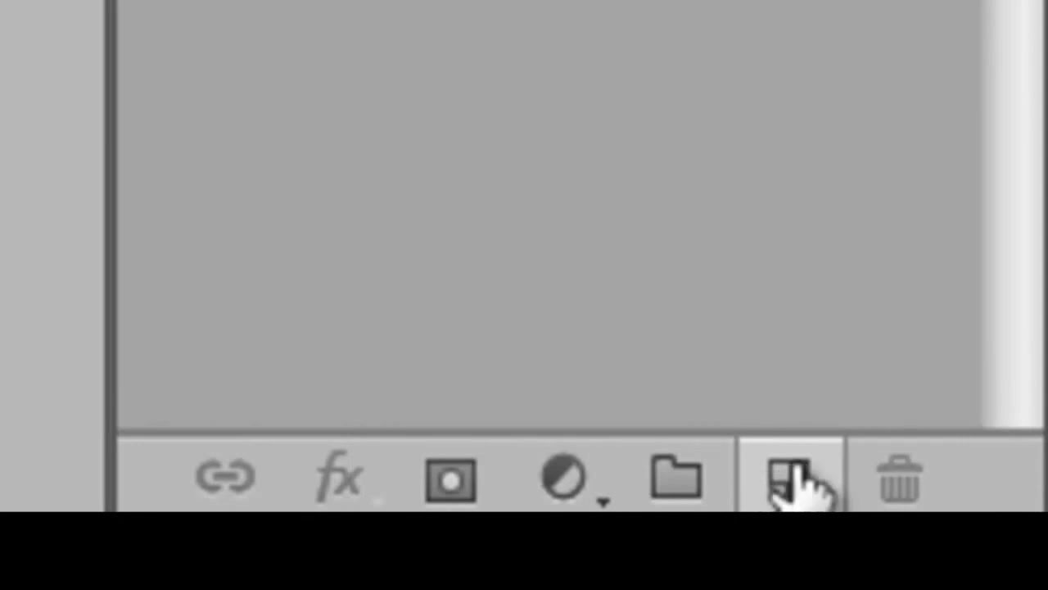
Step: Add a new layer above the background and rename it Test 1
click(786, 491)
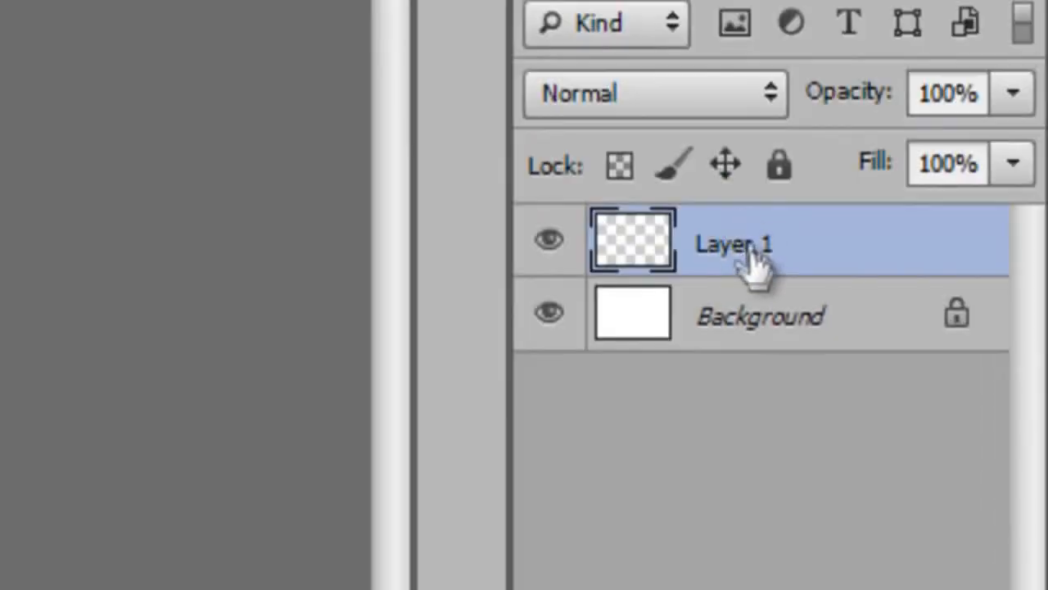
right_click(761, 253)
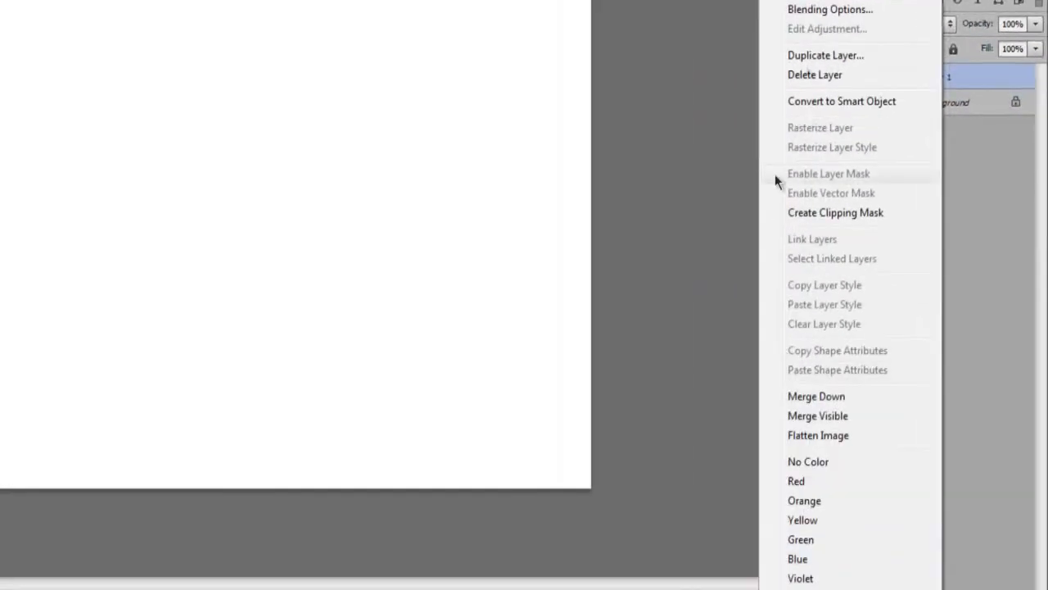
click(1009, 167)
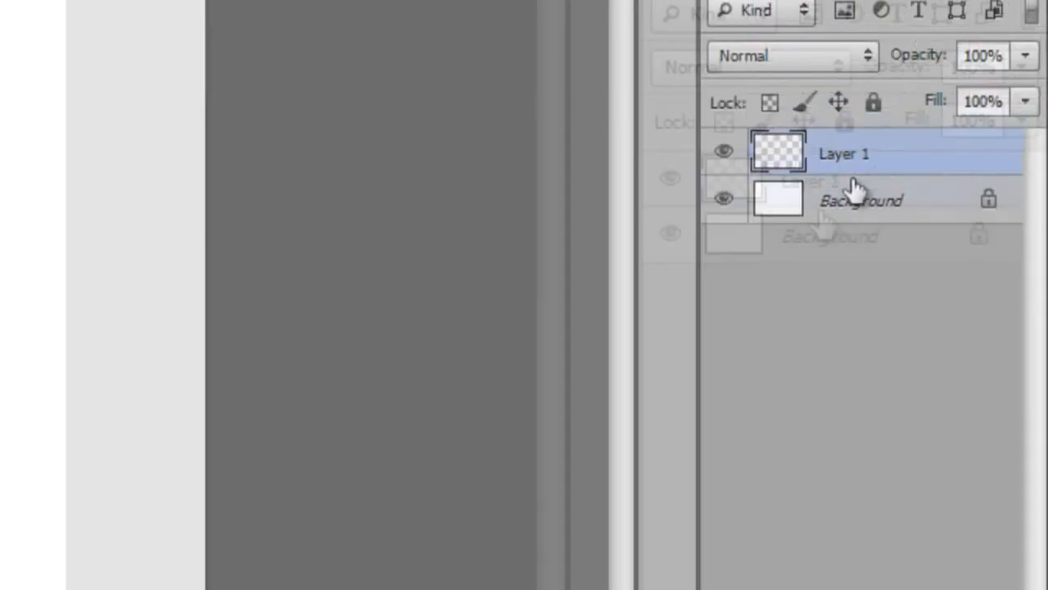
double_click(846, 155)
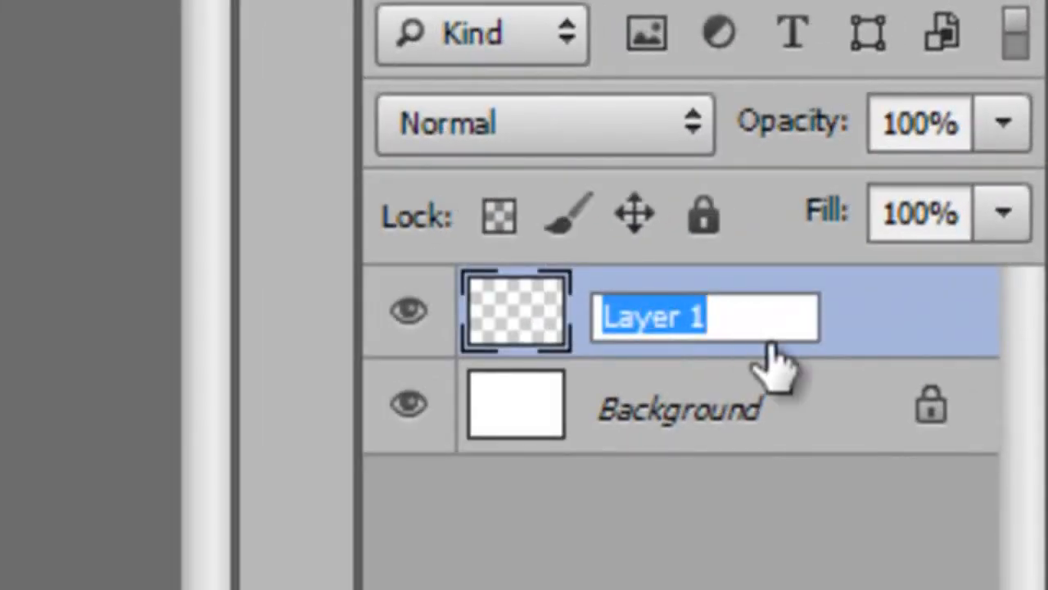
text(Test 1)
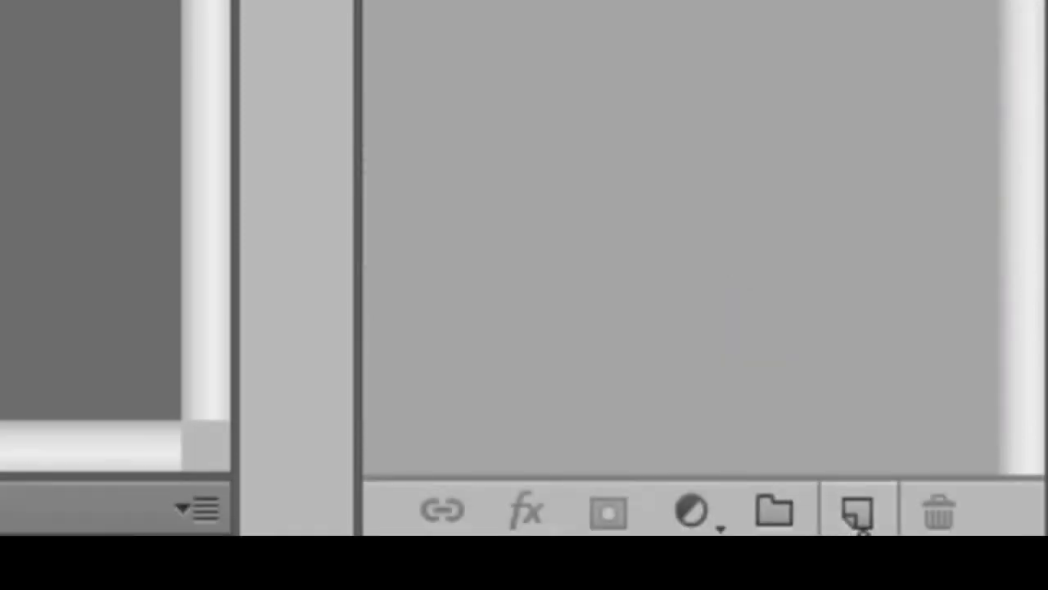
Step: Add another new layer above Test 1 and rename it Test 2
click(860, 521)
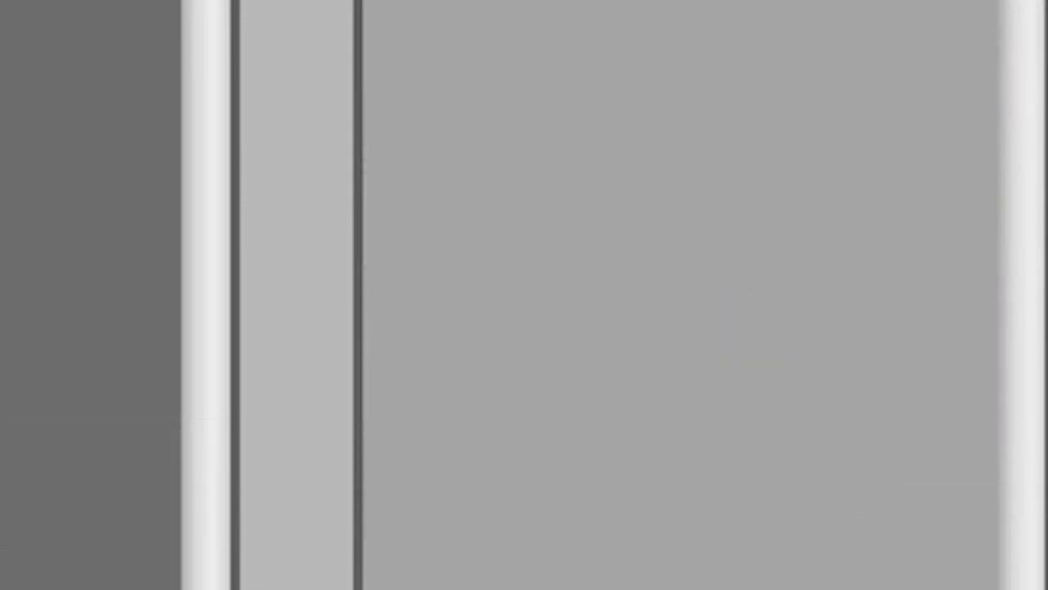
double_click(634, 229)
text(Test 2)
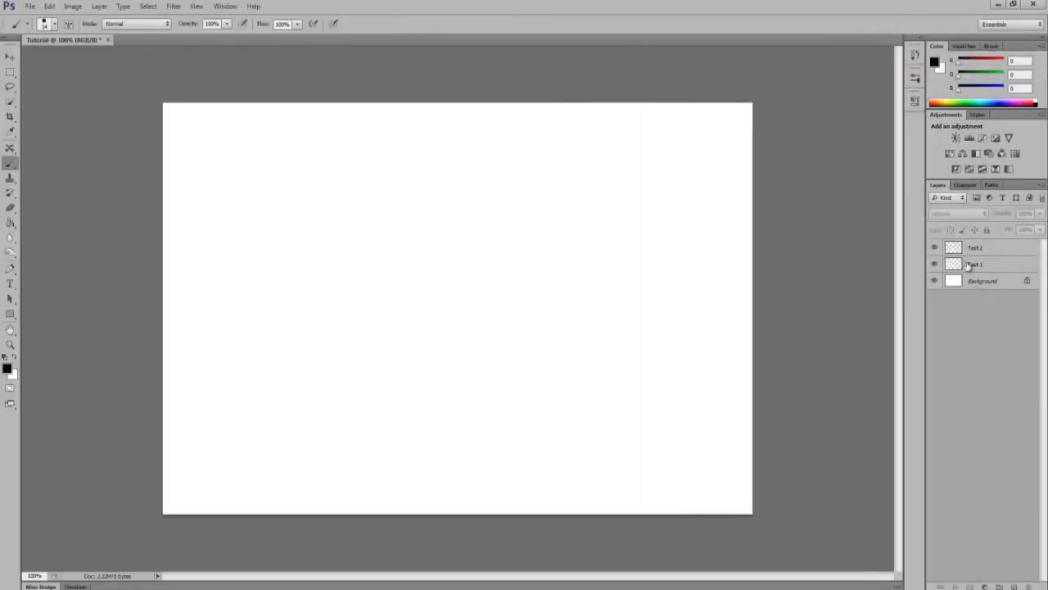
Step: Paint a large black freehand loop on layer Test 1 and an overlapping blue (R 0, G 40, B 255) loop on layer Test 2
click(969, 264)
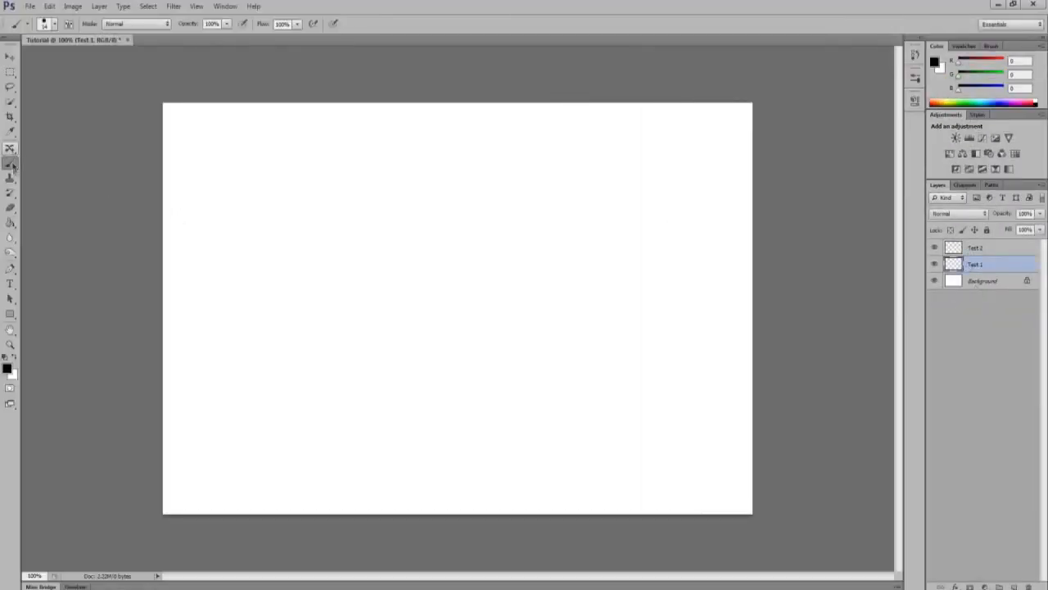
mouse_move(547, 154)
mouse_down()
mouse_move(373, 153)
mouse_move(319, 176)
mouse_move(275, 287)
mouse_move(303, 387)
mouse_move(374, 412)
mouse_move(476, 397)
mouse_move(537, 267)
mouse_move(546, 157)
mouse_up()
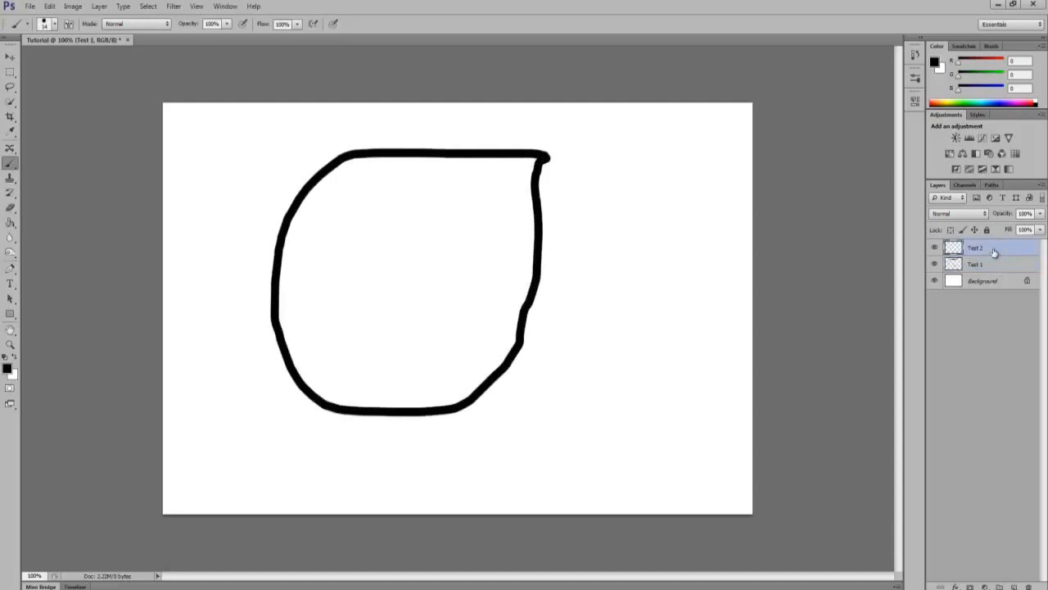
click(1004, 102)
mouse_move(337, 151)
mouse_down()
mouse_move(533, 163)
mouse_move(641, 349)
mouse_move(503, 440)
mouse_move(295, 262)
mouse_move(325, 150)
mouse_move(351, 146)
mouse_up()
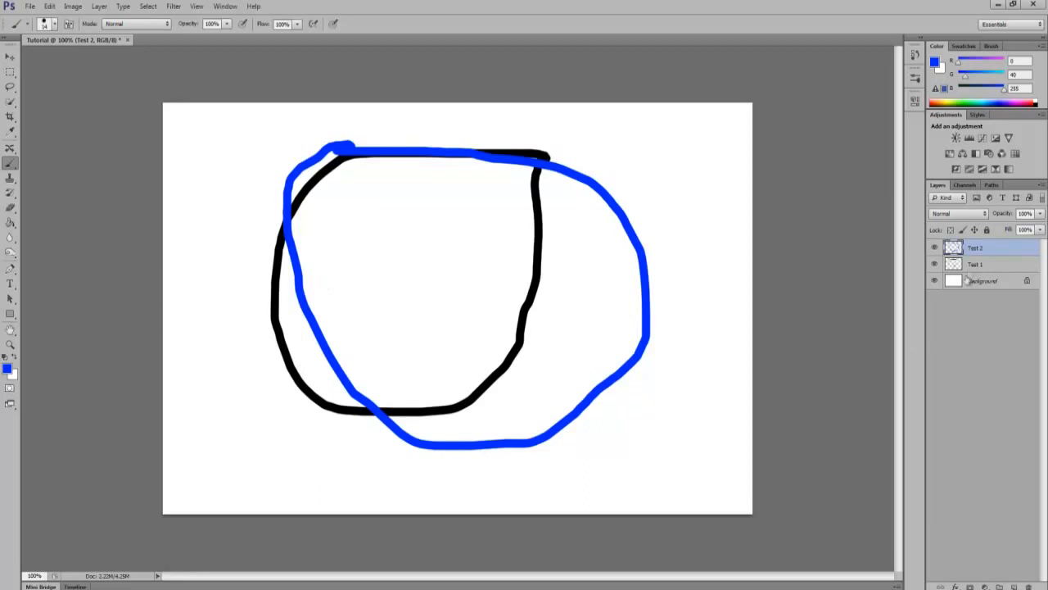
Step: Move layer Test 2 below Test 1, and restore it to the top of the layer stack
drag(973, 253, 969, 273)
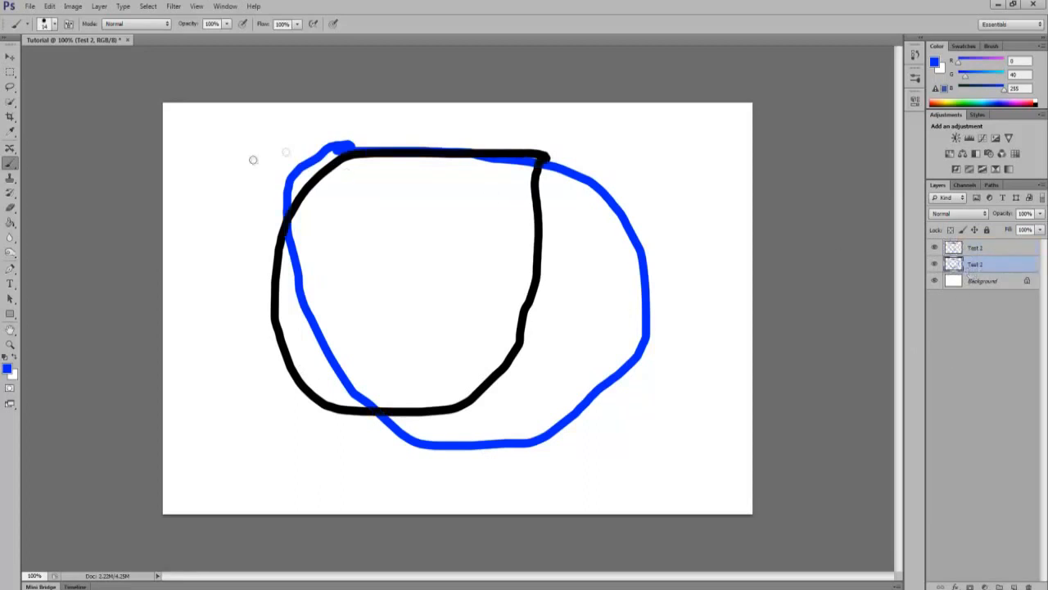
drag(976, 255, 975, 273)
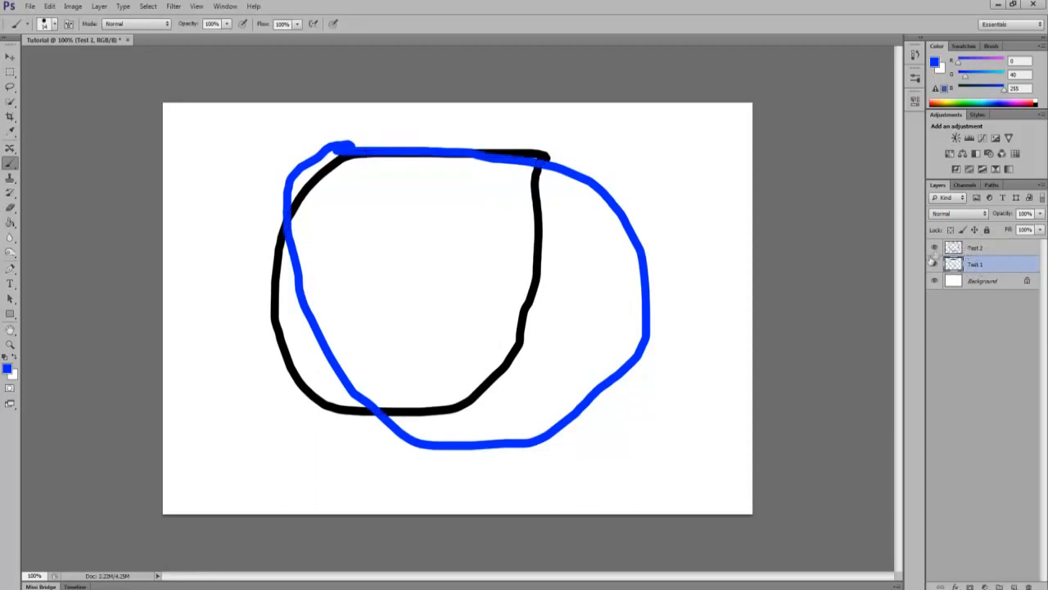
Step: On layer Test 2, set the brush opacity to 29% and paint a small blue loop near the middle of the canvas
click(977, 253)
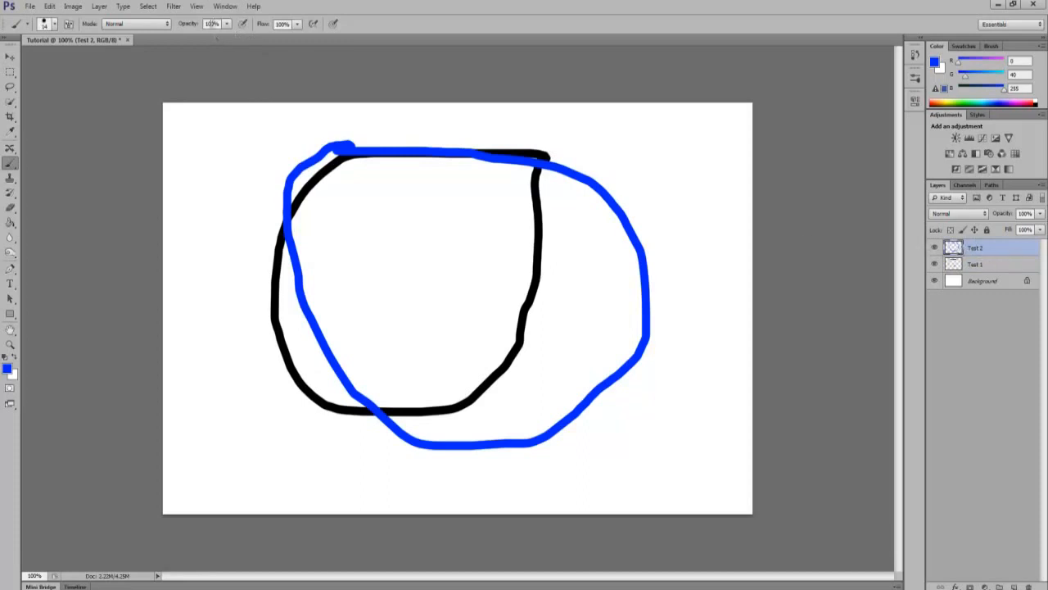
click(227, 24)
drag(171, 39, 187, 44)
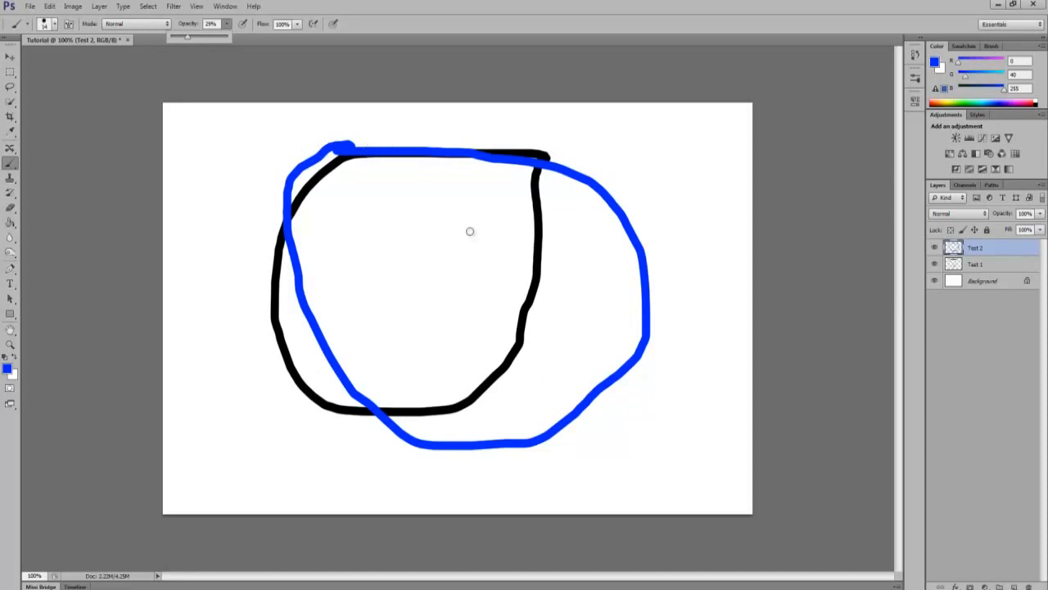
mouse_move(423, 271)
mouse_down()
mouse_move(472, 280)
mouse_move(465, 331)
mouse_move(394, 319)
mouse_move(398, 278)
mouse_move(435, 269)
mouse_up()
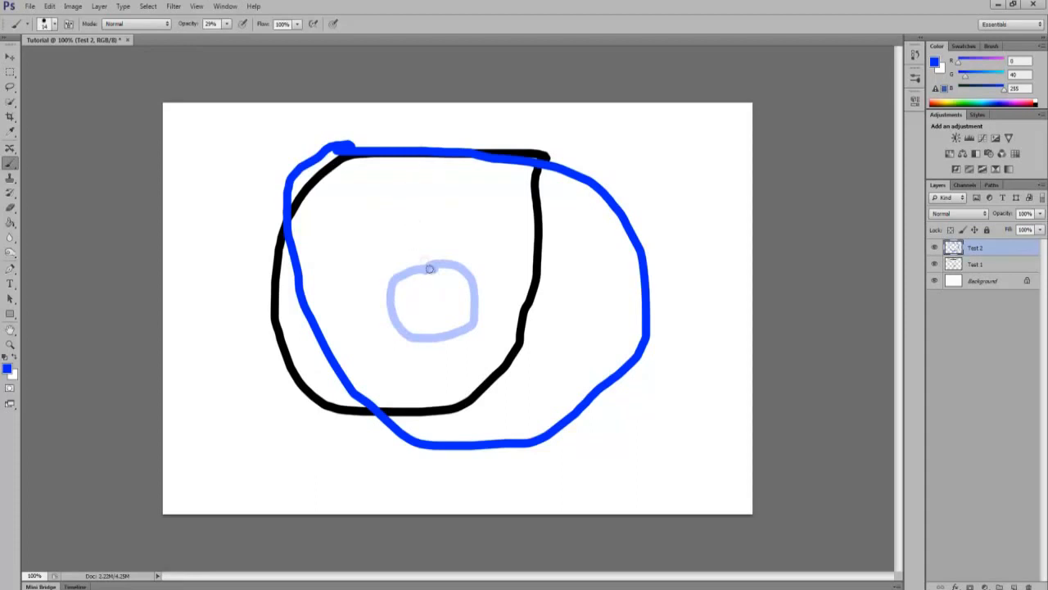
Step: Paint two smaller blue loops above the pale one, the first at 66% brush opacity and the second at 100%
click(225, 23)
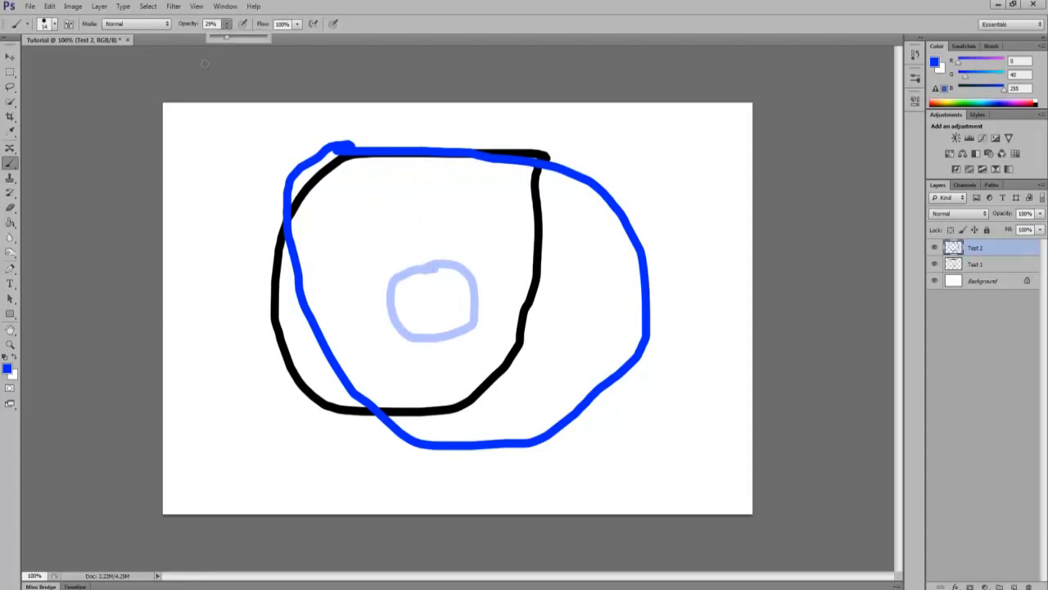
mouse_move(415, 225)
mouse_down()
mouse_move(442, 225)
mouse_move(415, 244)
mouse_move(398, 218)
mouse_move(423, 203)
mouse_up()
click(227, 24)
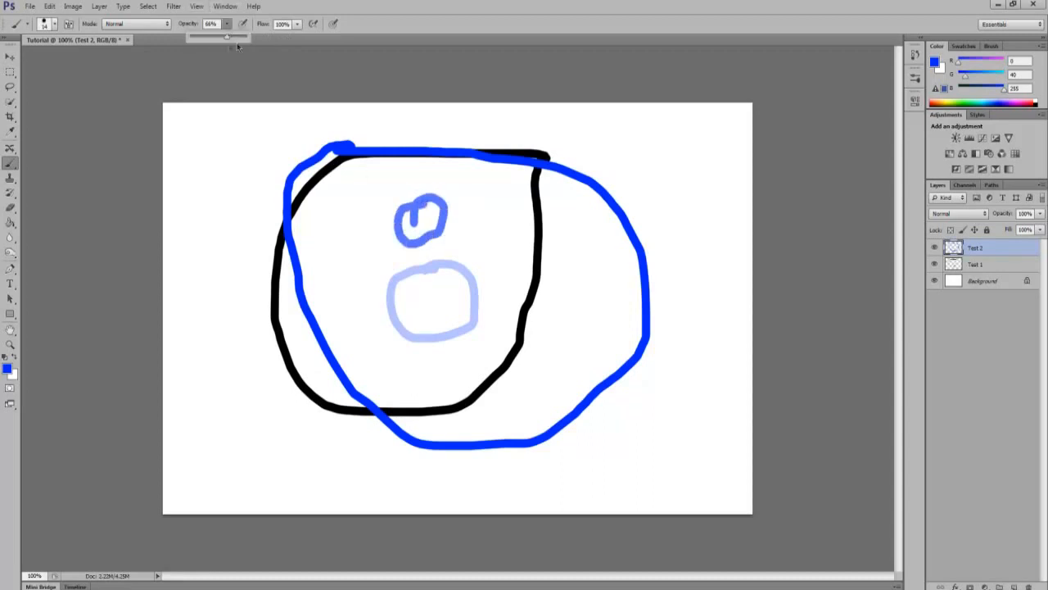
mouse_move(411, 182)
mouse_down()
mouse_move(428, 173)
mouse_move(407, 194)
mouse_move(416, 176)
mouse_up()
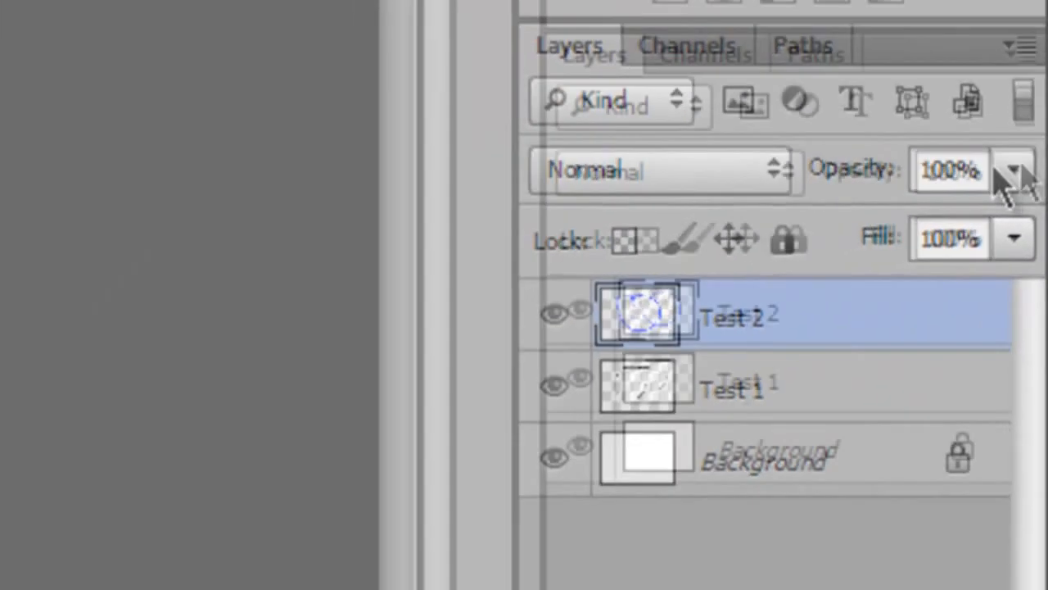
Step: Try lowering layer Test 2's opacity to about 60%, and return it to 100%
click(1011, 166)
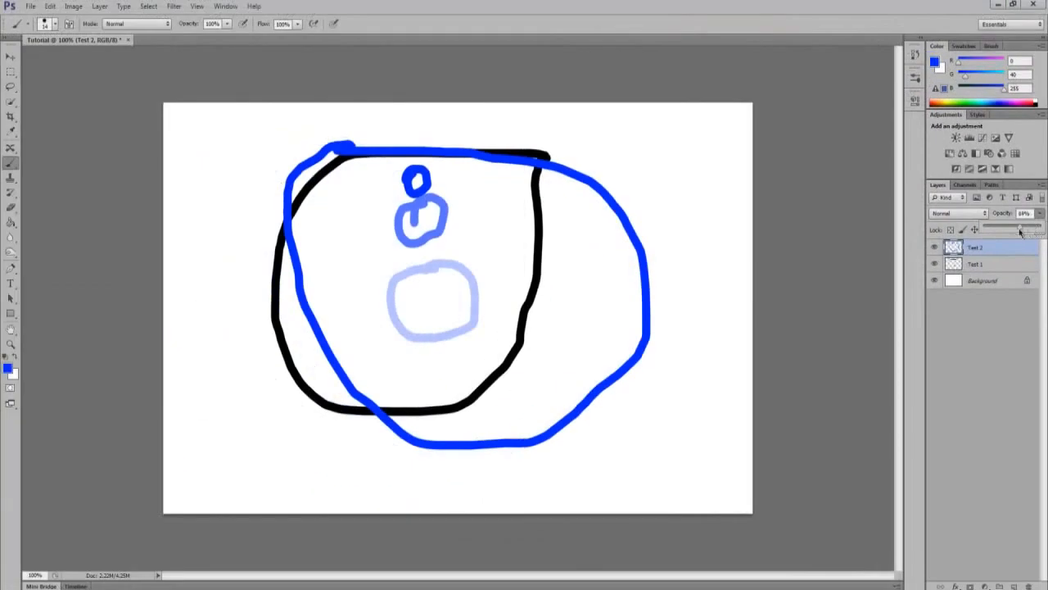
drag(1021, 232, 1019, 232)
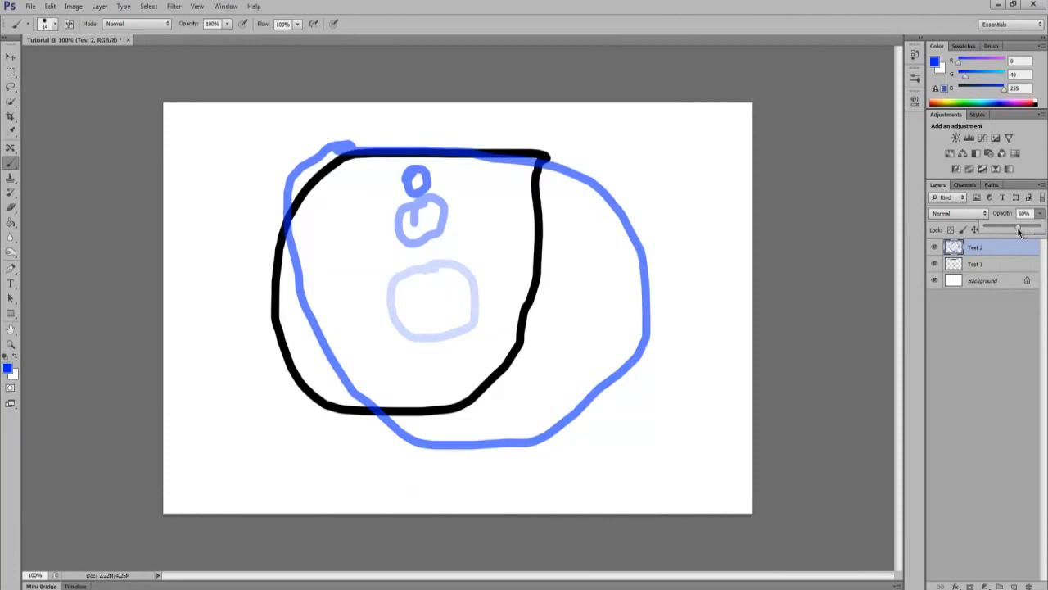
mouse_move(1014, 232)
mouse_down()
mouse_move(946, 236)
mouse_move(1047, 235)
mouse_up()
Step: Move layer Test 1 above Test 2 and lower its layer opacity to fade the black loop to grey
drag(974, 263, 975, 251)
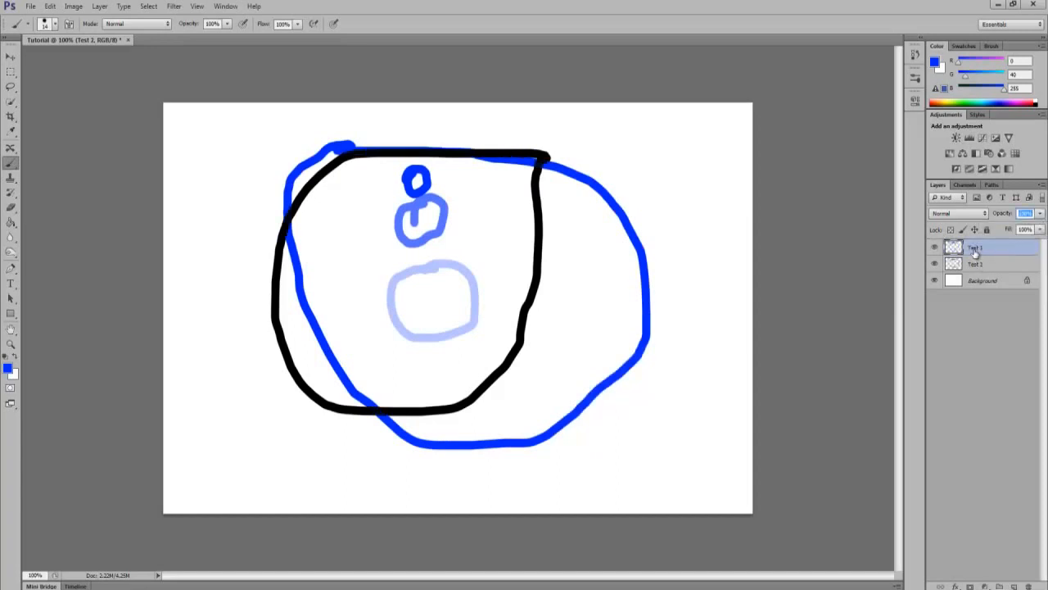
click(1040, 214)
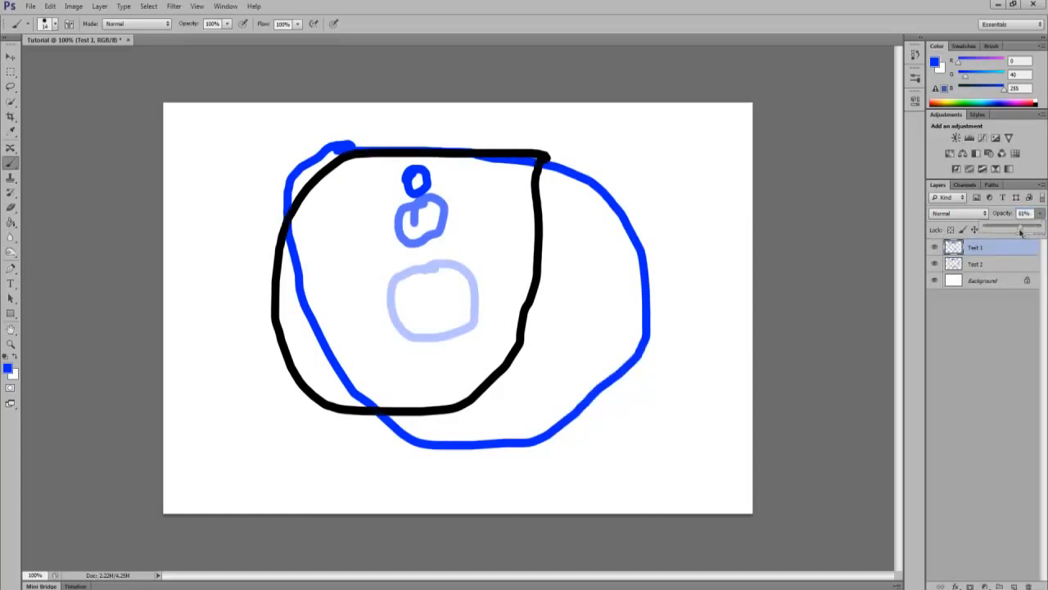
drag(1020, 233, 1006, 230)
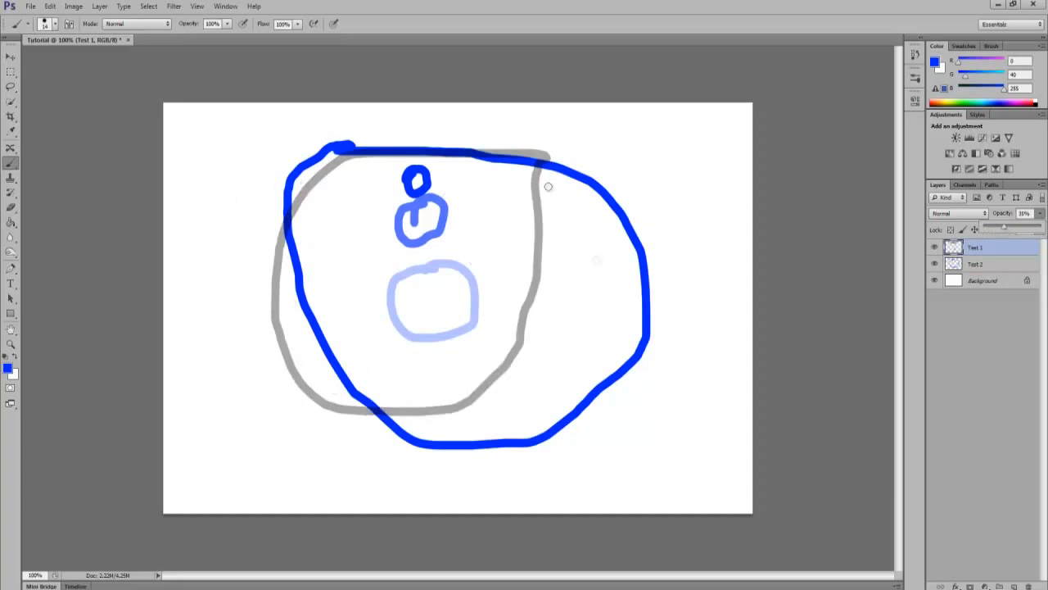
Step: Move layer Test 2 back above Test 1 and restore Test 1's layer opacity to 100%
click(976, 264)
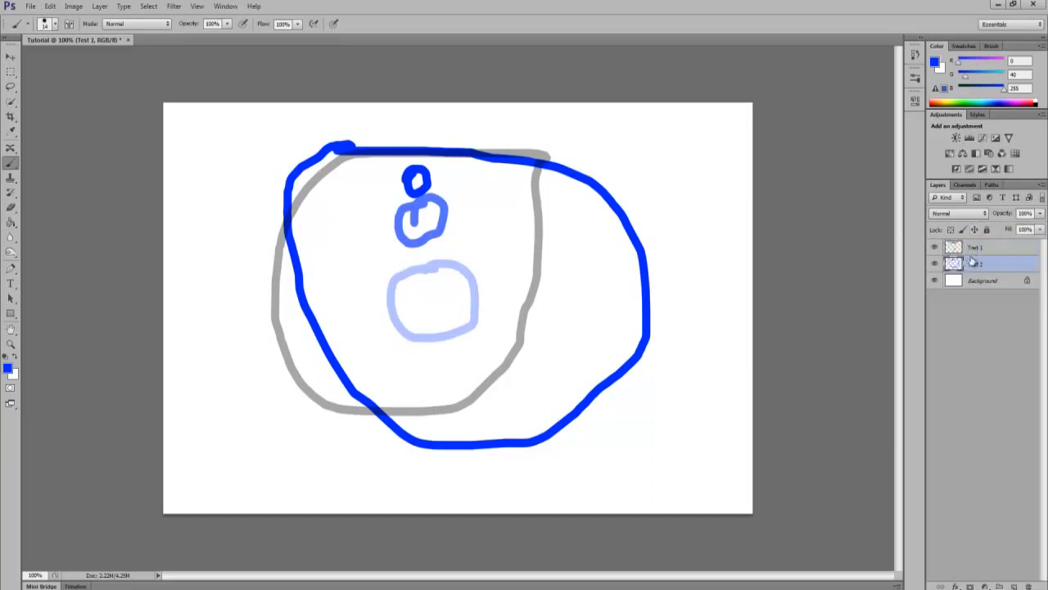
drag(980, 264, 1000, 246)
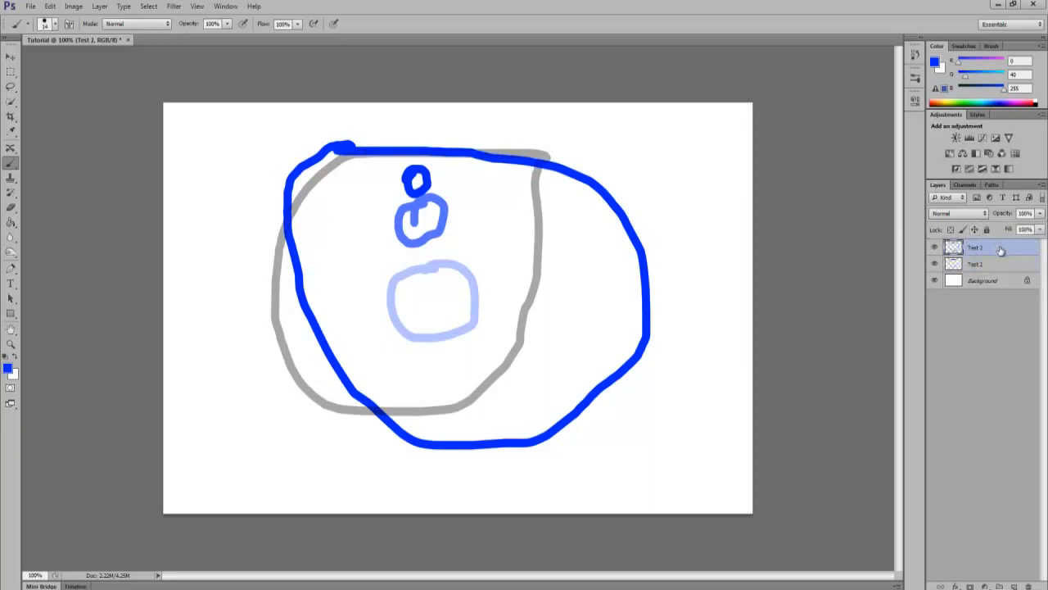
click(994, 268)
click(1040, 213)
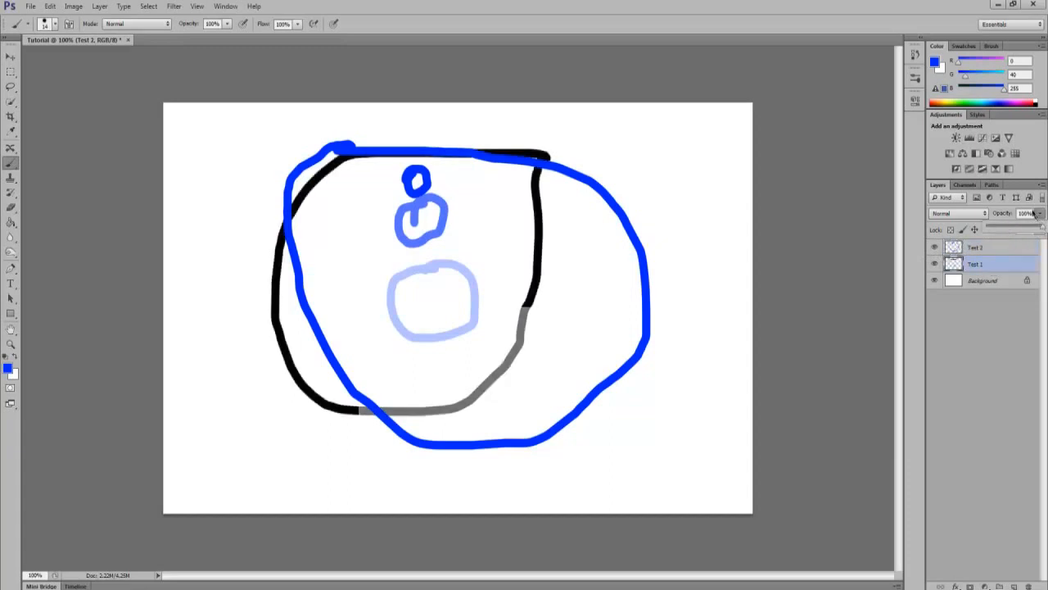
click(1036, 214)
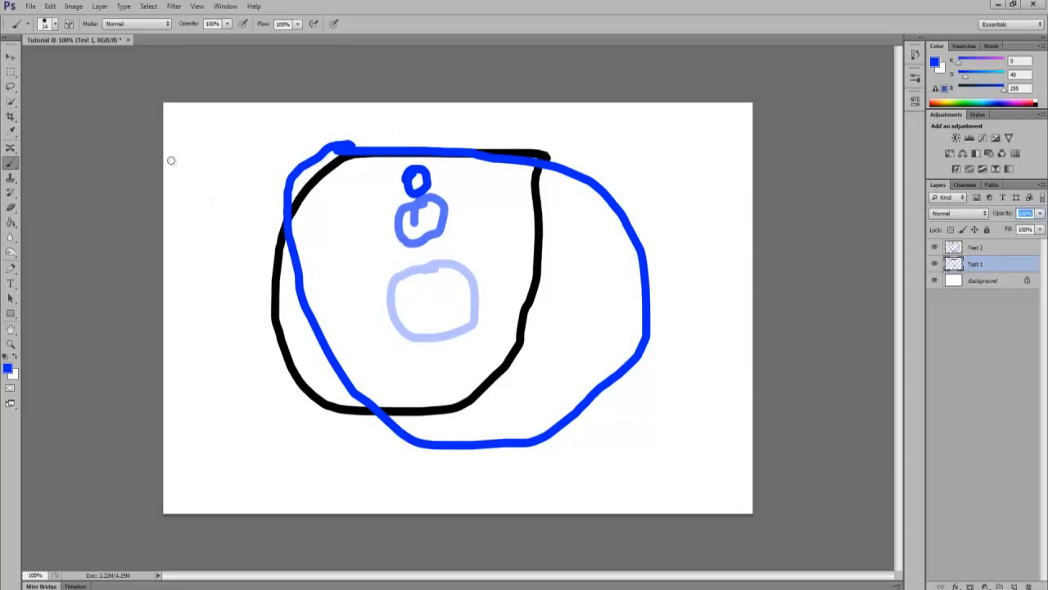
Step: Erase the upper-right section of the large blue loop on layer Test 2 using the Eraser in Block mode
click(11, 206)
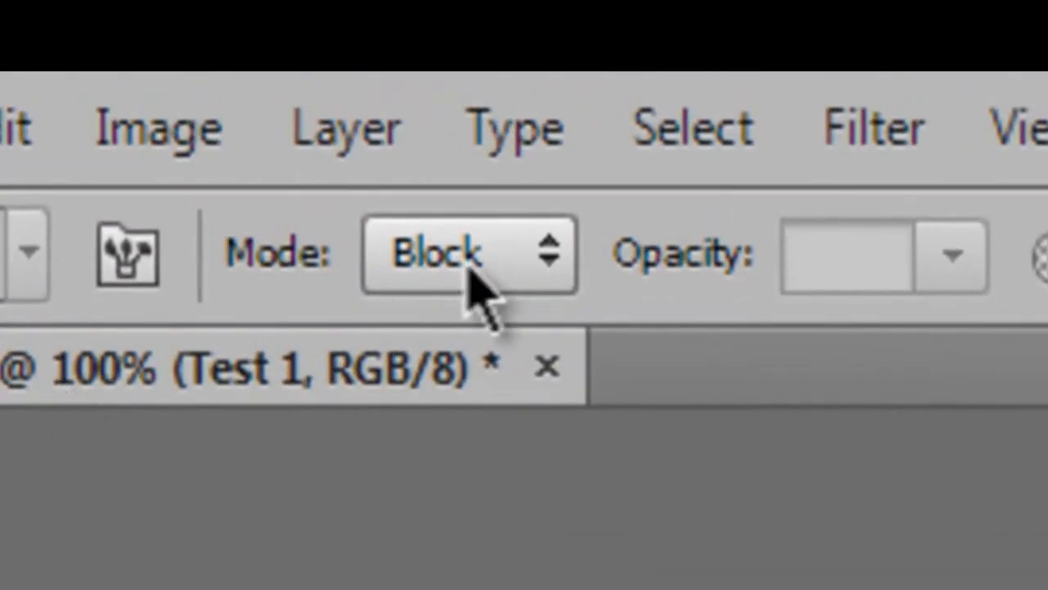
click(117, 23)
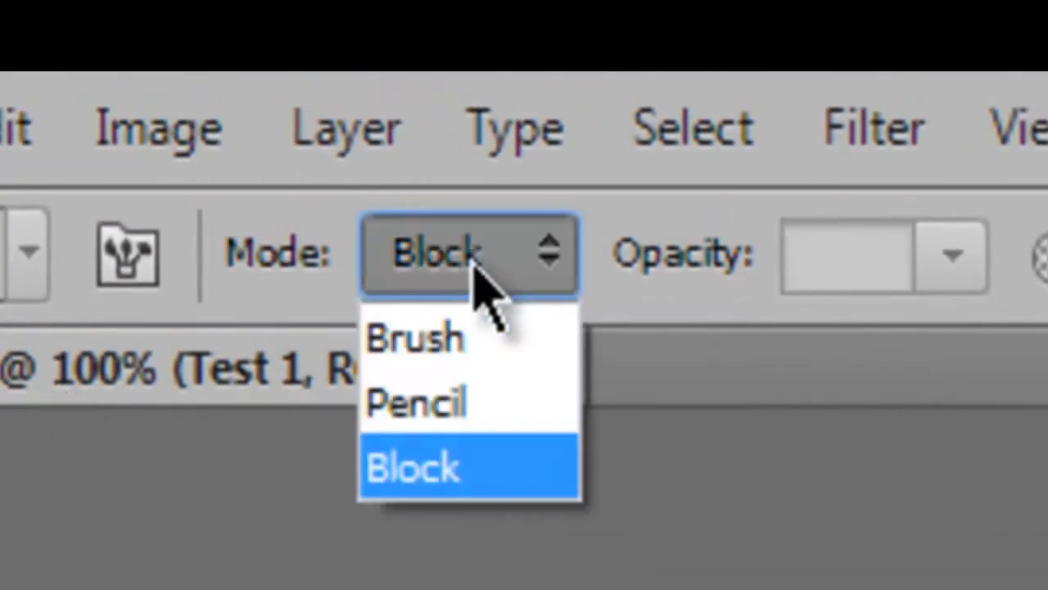
click(492, 468)
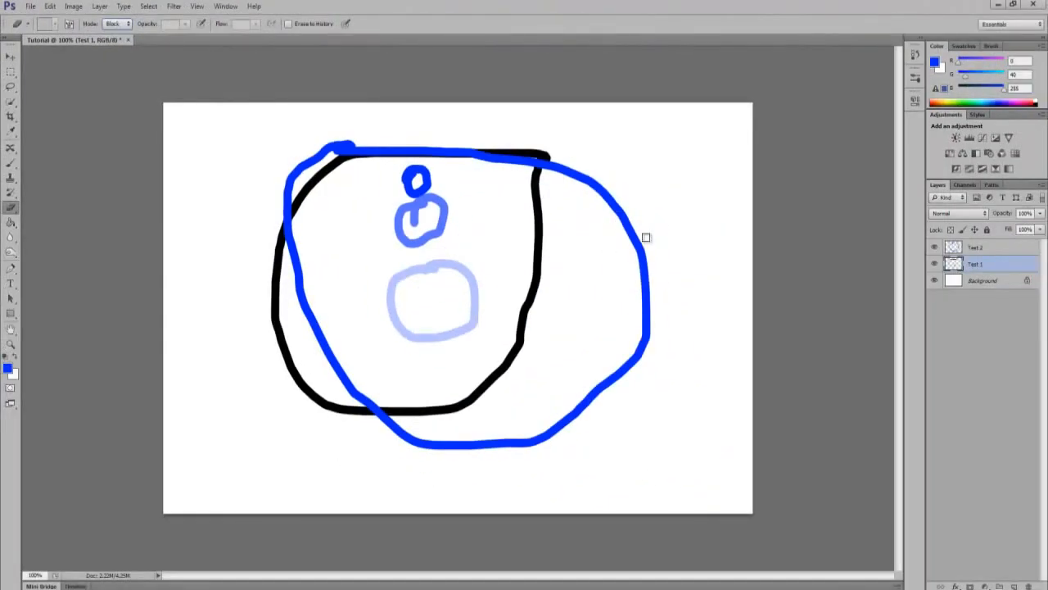
click(966, 247)
mouse_move(641, 239)
mouse_down()
mouse_move(613, 213)
mouse_move(622, 213)
mouse_move(606, 201)
mouse_move(614, 196)
mouse_up()
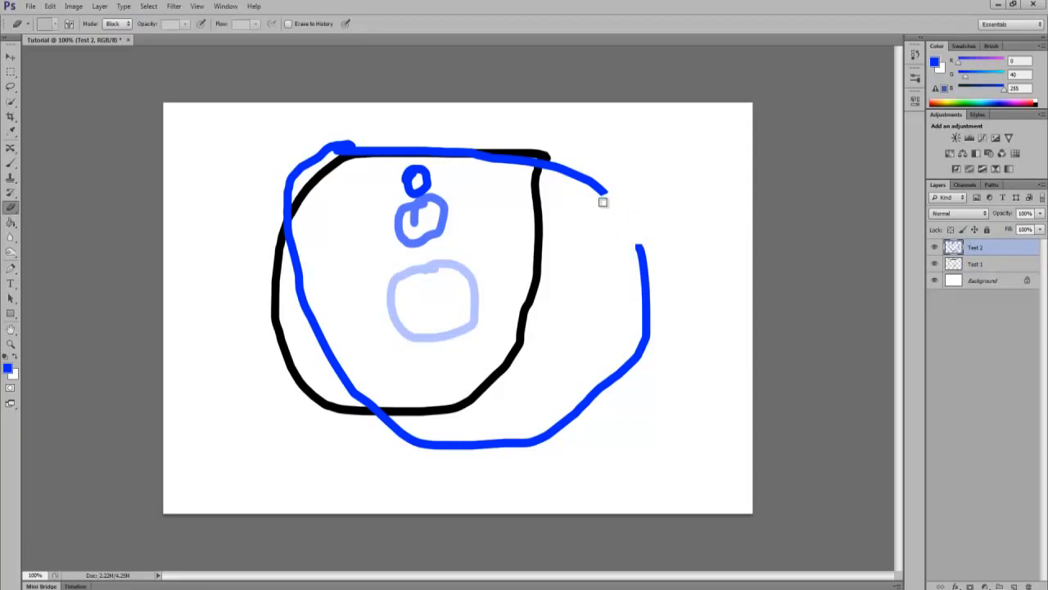
drag(632, 247, 654, 235)
mouse_move(641, 254)
mouse_down()
mouse_move(644, 244)
mouse_move(644, 289)
mouse_up()
Step: Switch the Eraser to Brush mode and erase the lower-right part of the large blue loop
click(112, 24)
click(111, 37)
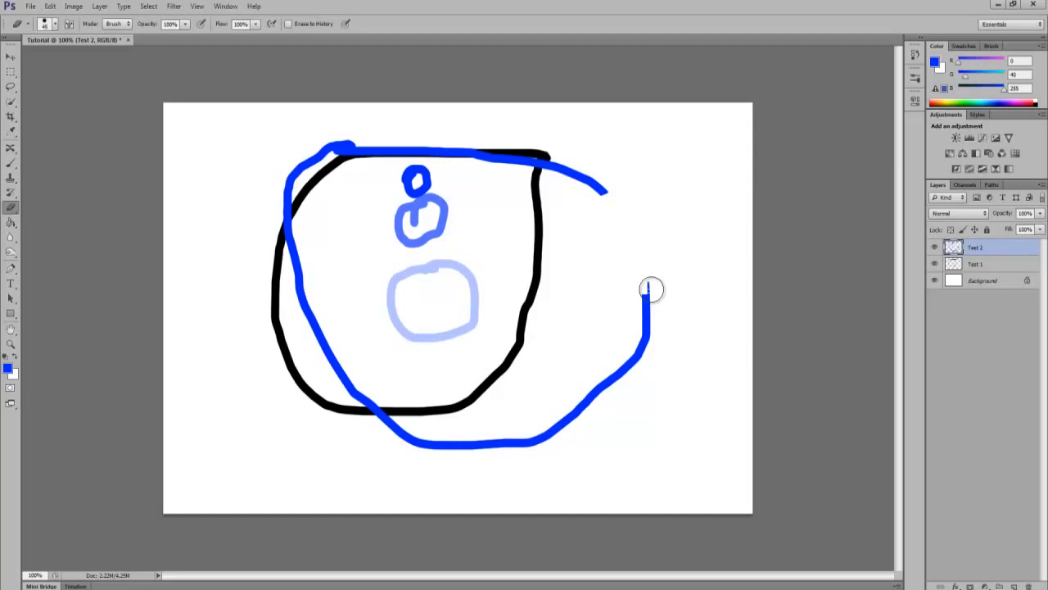
mouse_move(652, 289)
mouse_down()
mouse_move(639, 317)
mouse_move(620, 320)
mouse_move(632, 289)
mouse_move(598, 368)
mouse_move(552, 412)
mouse_move(449, 445)
mouse_up()
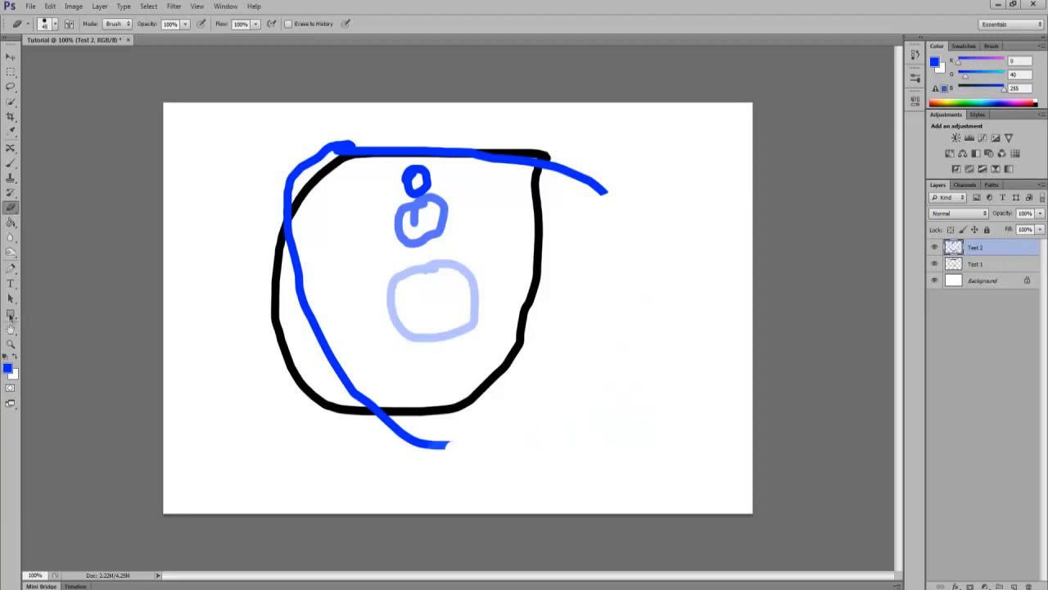
Step: Resize the brush larger and smaller, and paint a thick blue scribble in the lower-right area of the canvas on layer Test 2
click(10, 163)
key(bracketright)
key(bracketright)
key(bracketright)
key(bracketright)
key(bracketright)
key(bracketright)
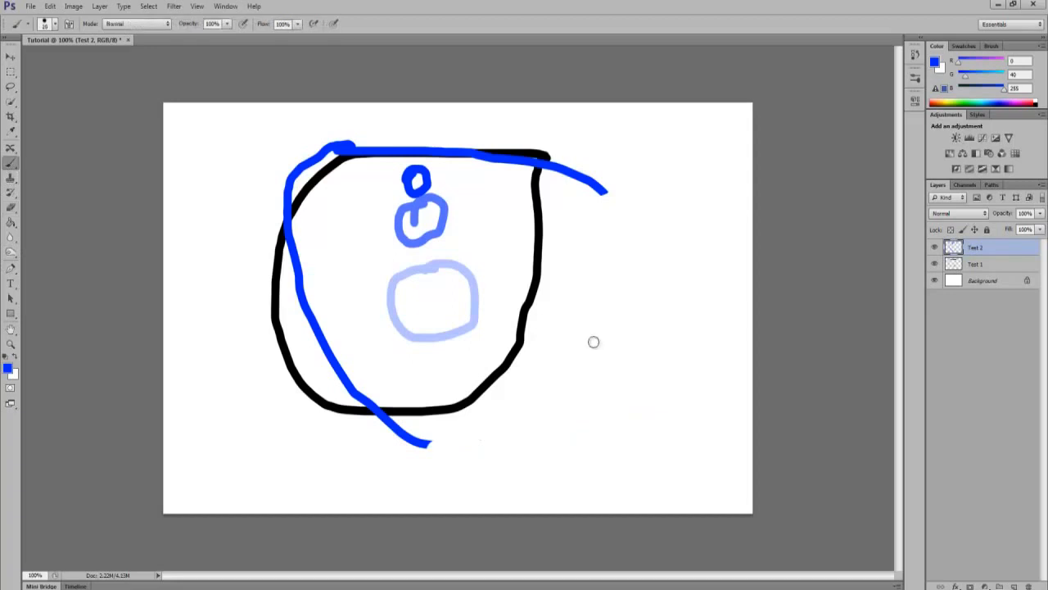
key(bracketleft)
key(bracketleft)
key(bracketleft)
key(bracketleft)
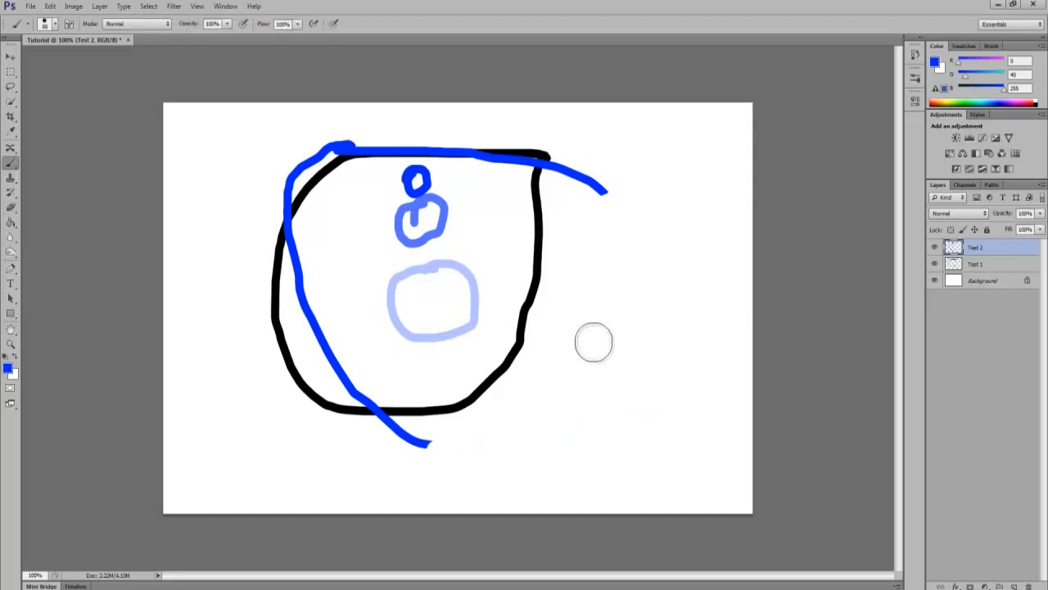
mouse_move(555, 305)
mouse_down()
mouse_move(630, 324)
mouse_move(635, 352)
mouse_move(614, 376)
mouse_move(532, 403)
mouse_up()
Step: Start an empty text layer near the canvas's lower edge with the Horizontal Type Tool, and return to the Brush tool
click(12, 284)
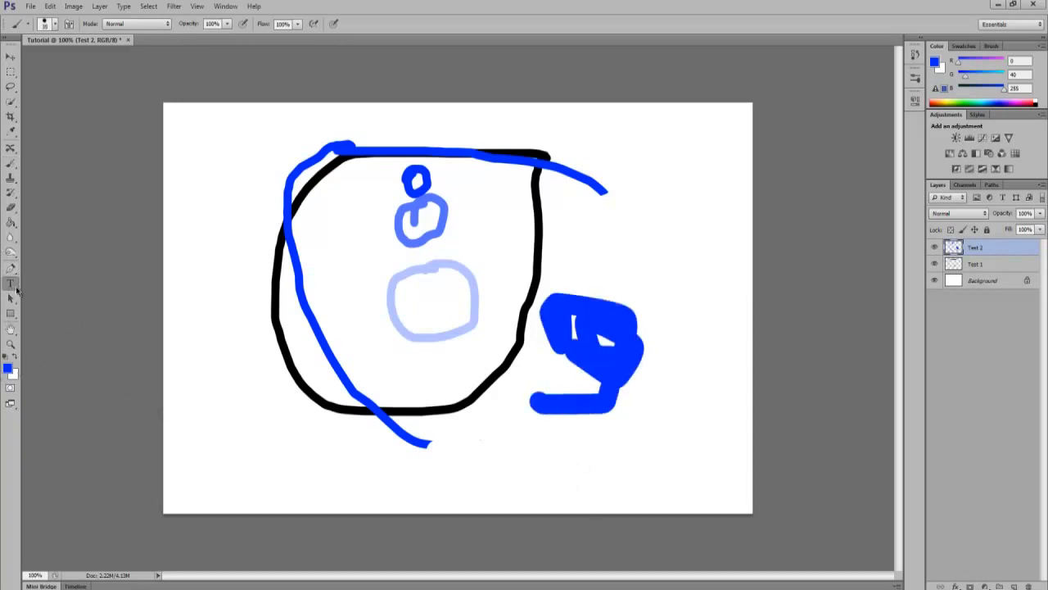
click(576, 453)
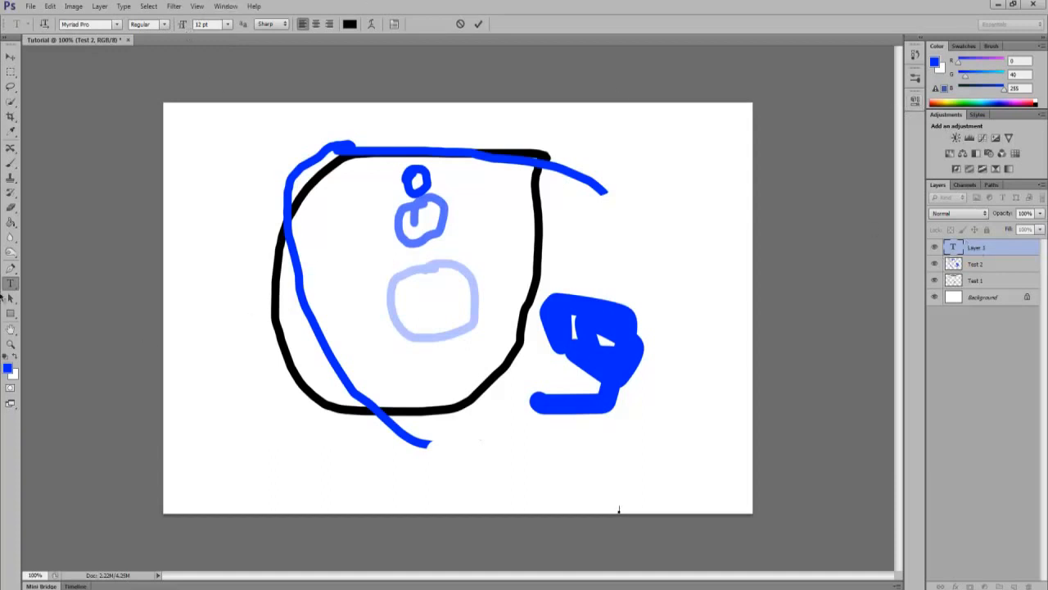
right_click(16, 292)
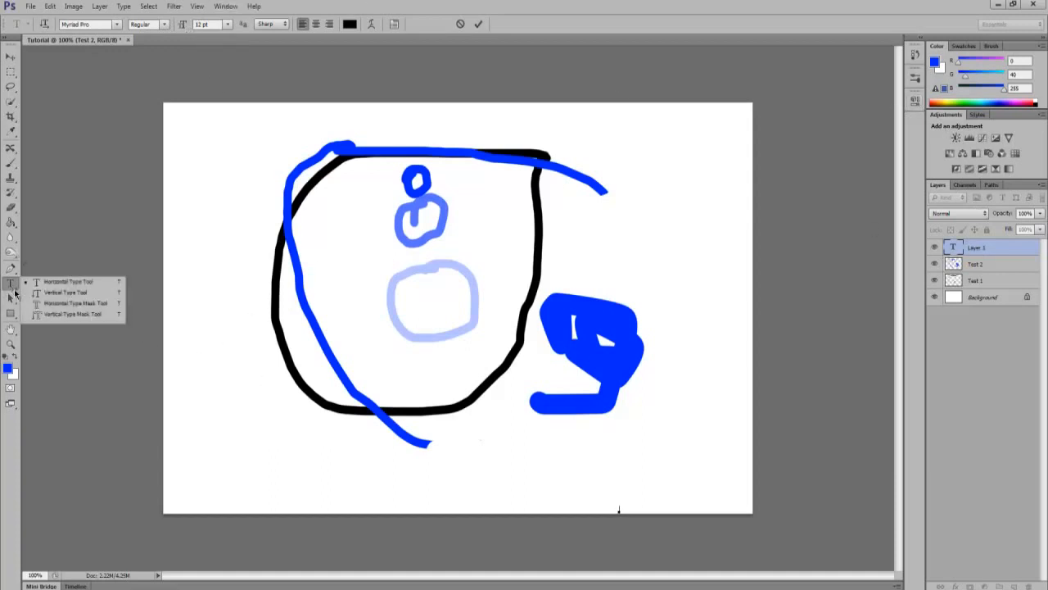
click(50, 284)
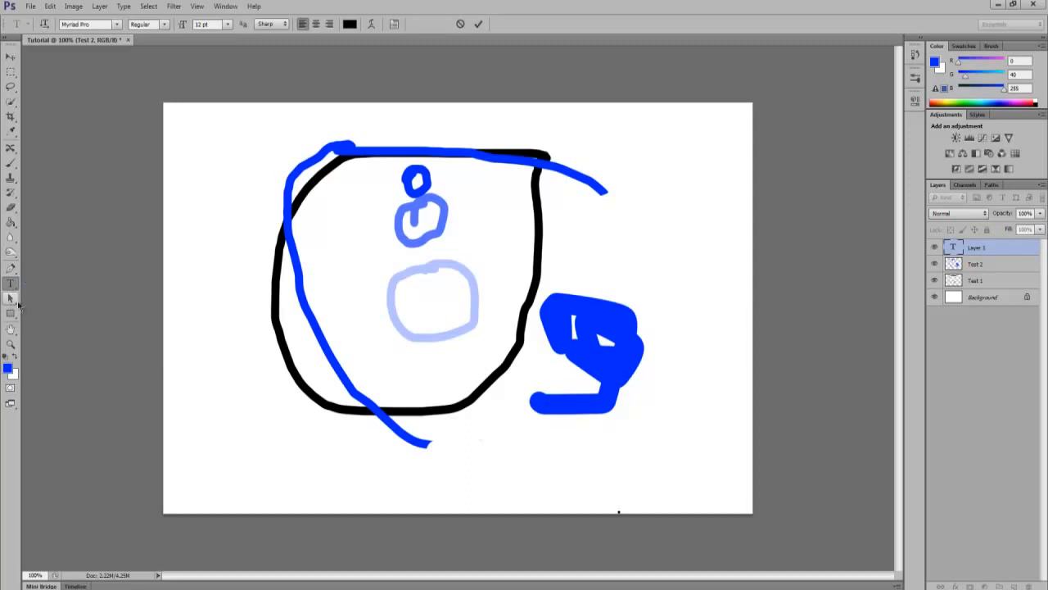
click(12, 164)
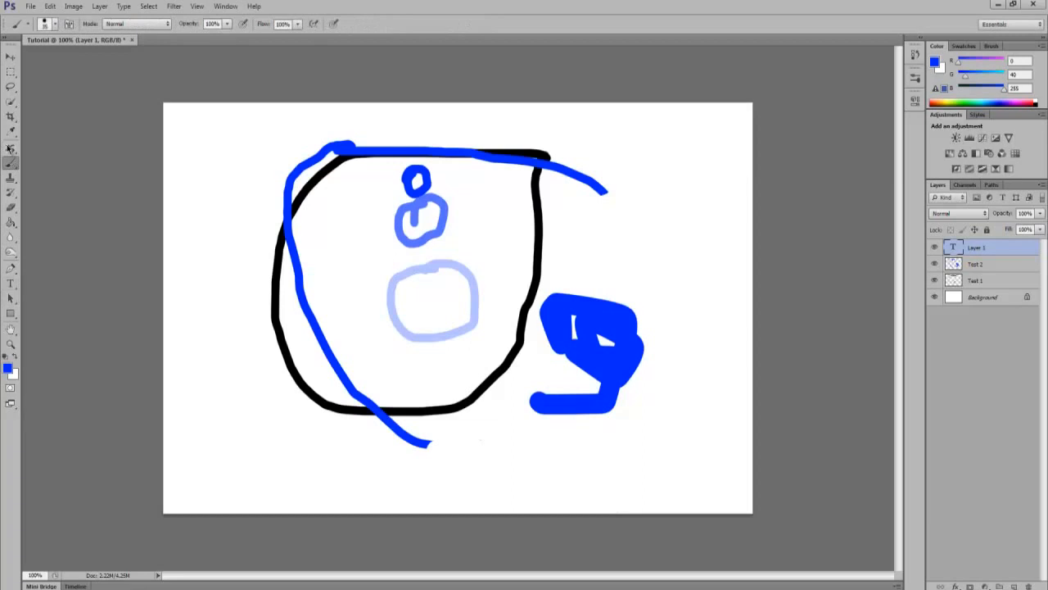
click(10, 150)
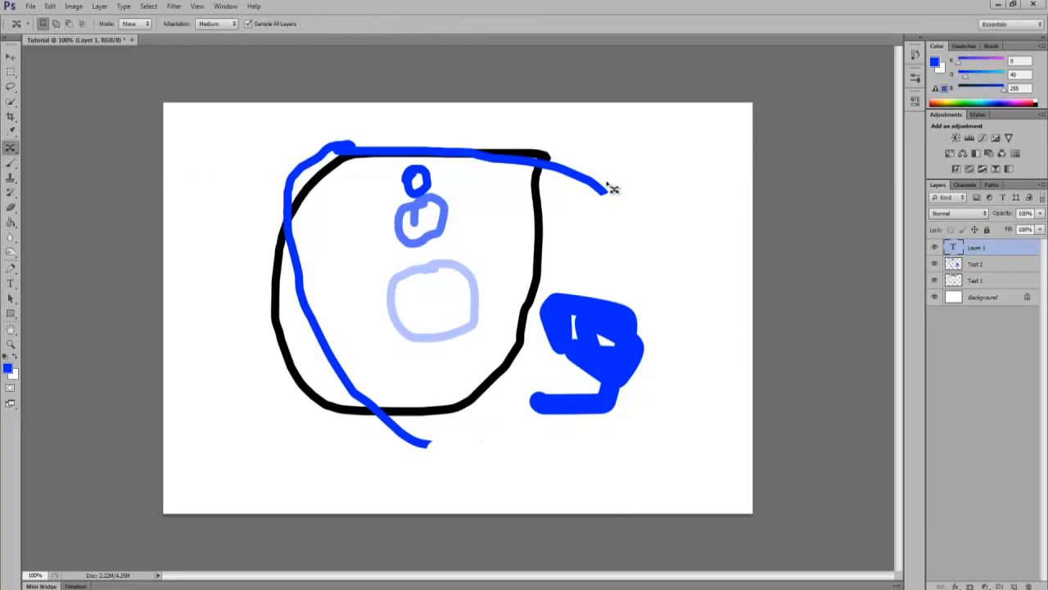
click(10, 163)
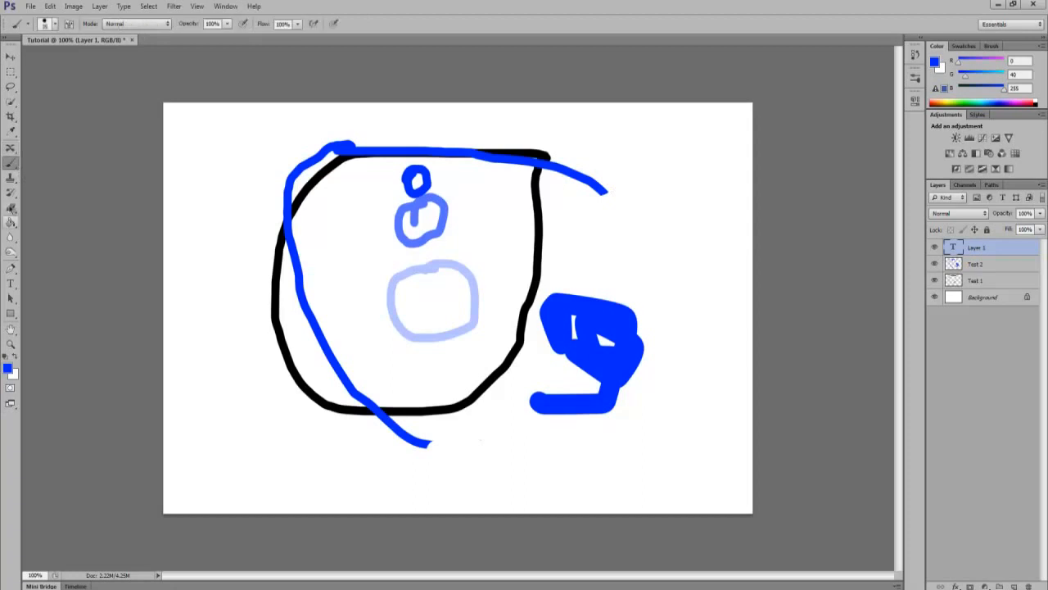
Step: Select the drawn area with the Rectangular Marquee Tool and delete its contents from layers Test 2 and Test 1
click(10, 72)
drag(241, 118, 699, 467)
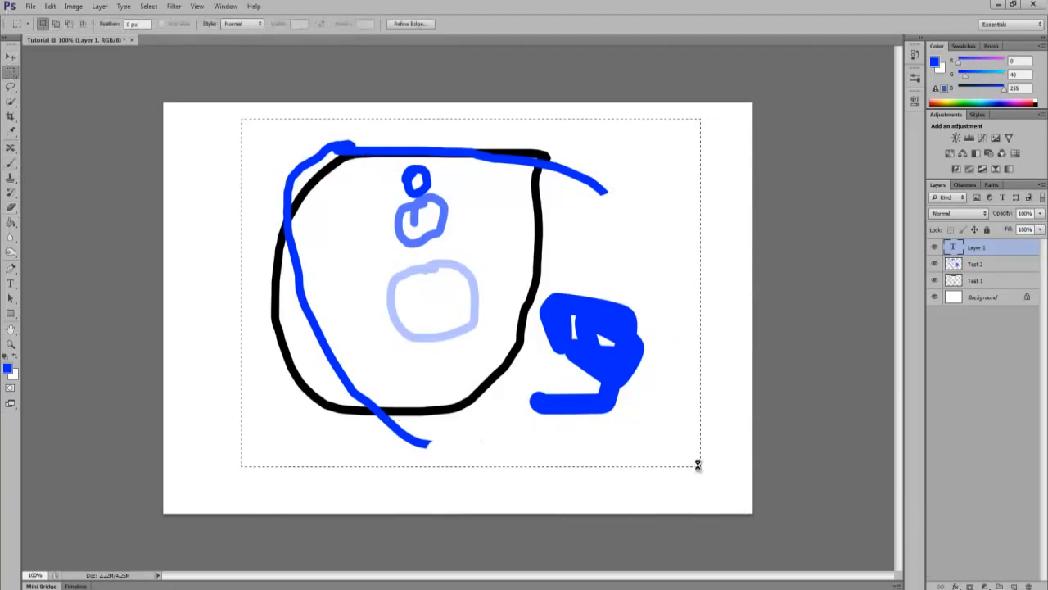
key(Delete)
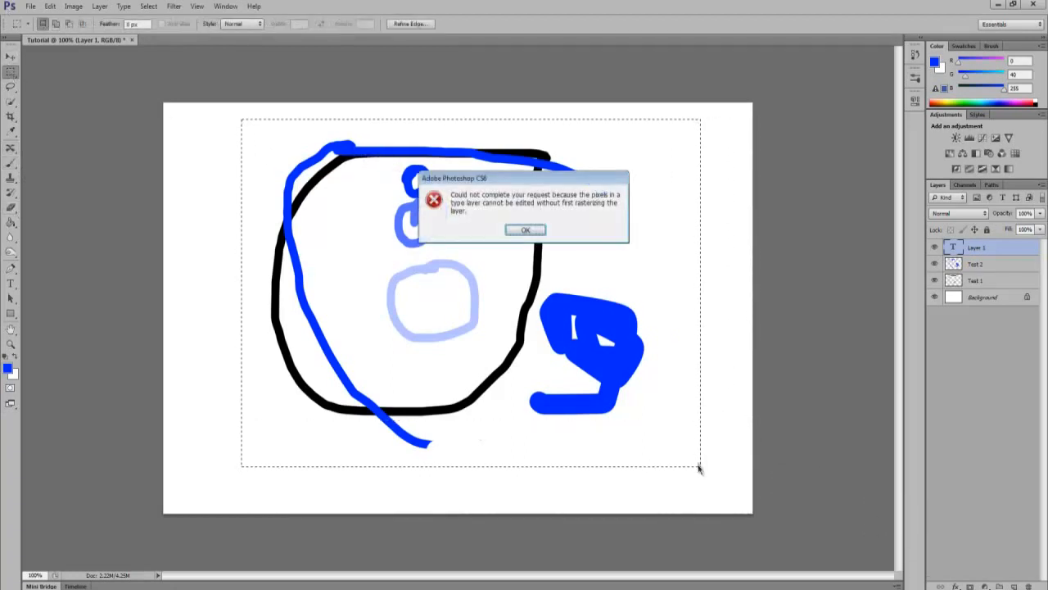
click(526, 229)
click(983, 269)
key(Delete)
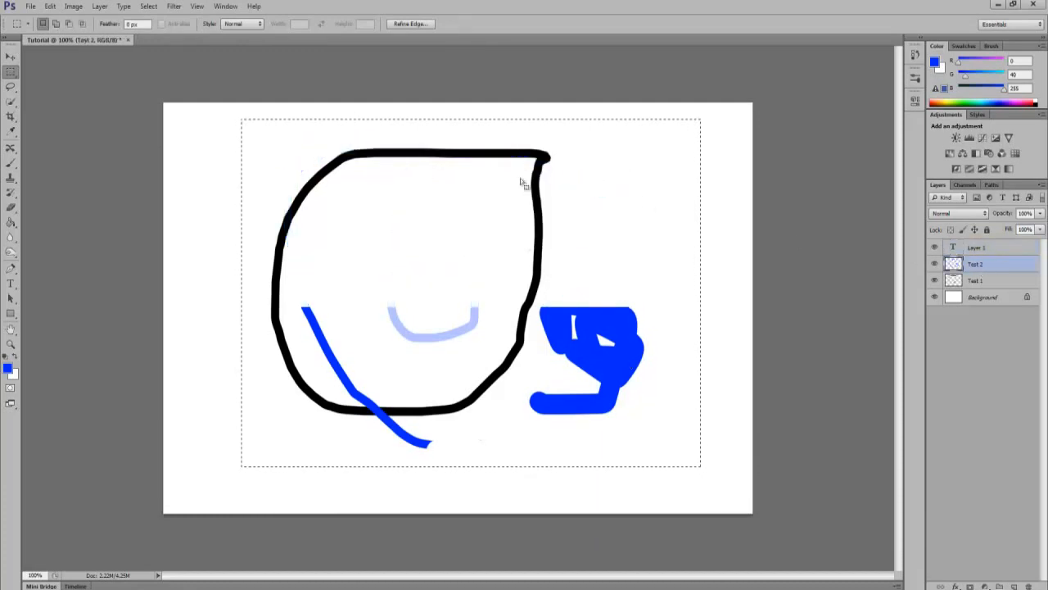
click(955, 282)
key(Delete)
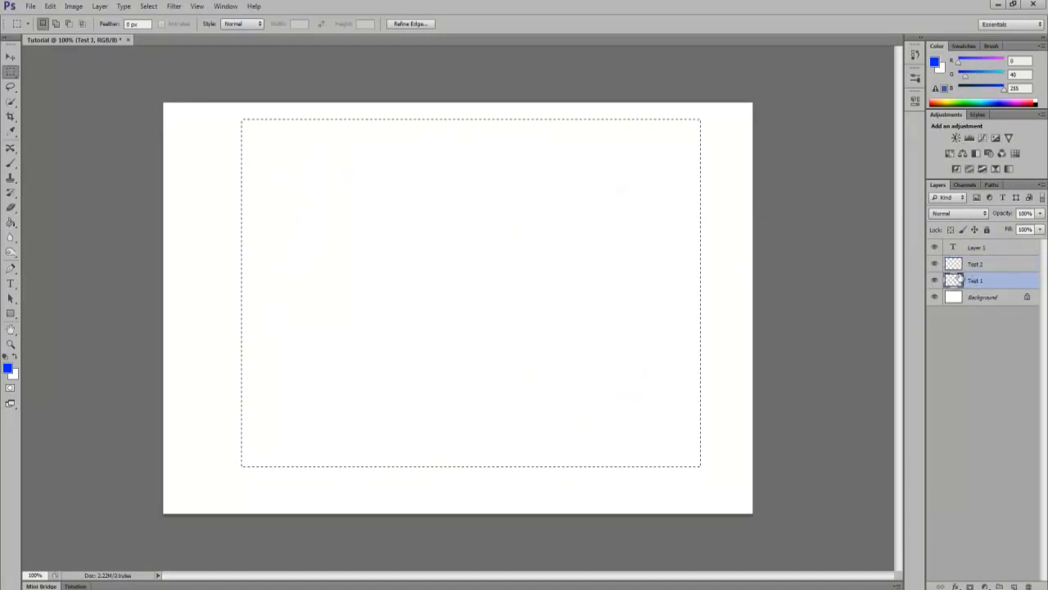
Step: Paint a blue loop in the selection's upper-left area on layer Test 2 and another in its right half on layer Test 1
click(968, 270)
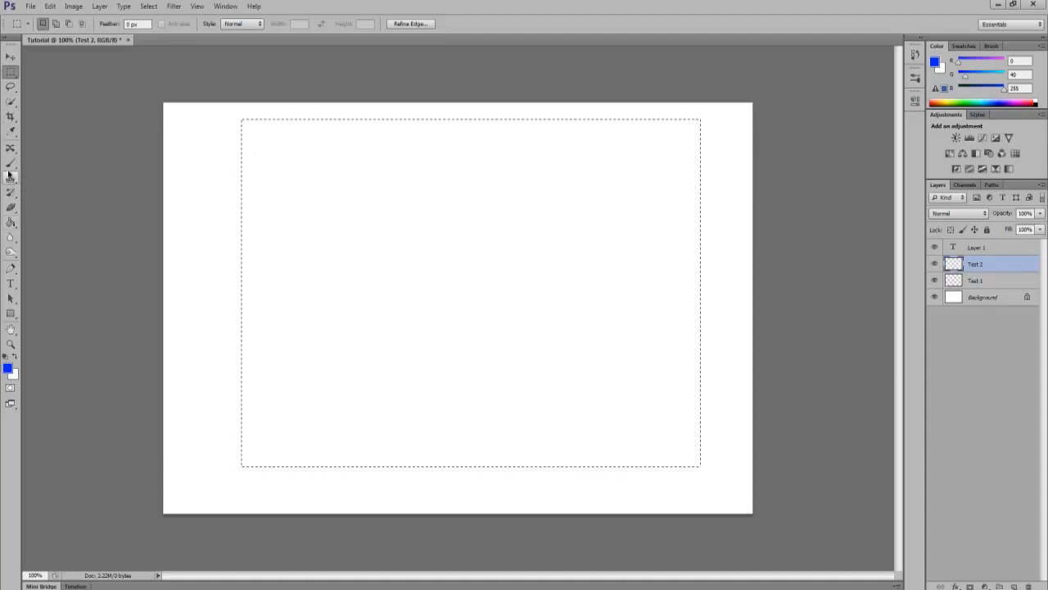
click(11, 163)
click(263, 180)
drag(269, 201, 263, 183)
click(976, 281)
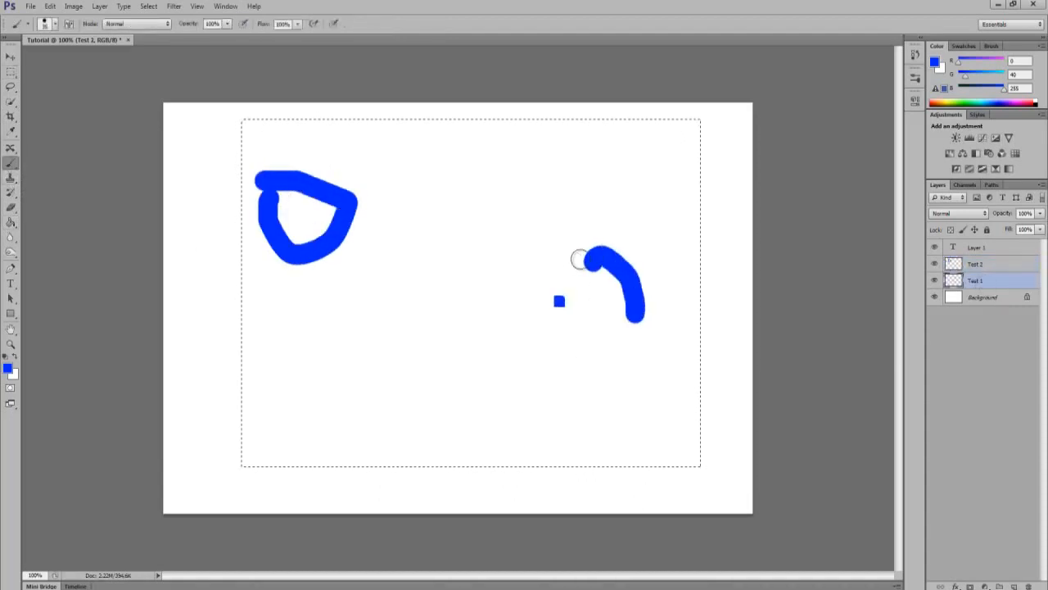
drag(559, 303, 593, 258)
Step: Merge layer Test 2 down into layer Test 1
click(969, 263)
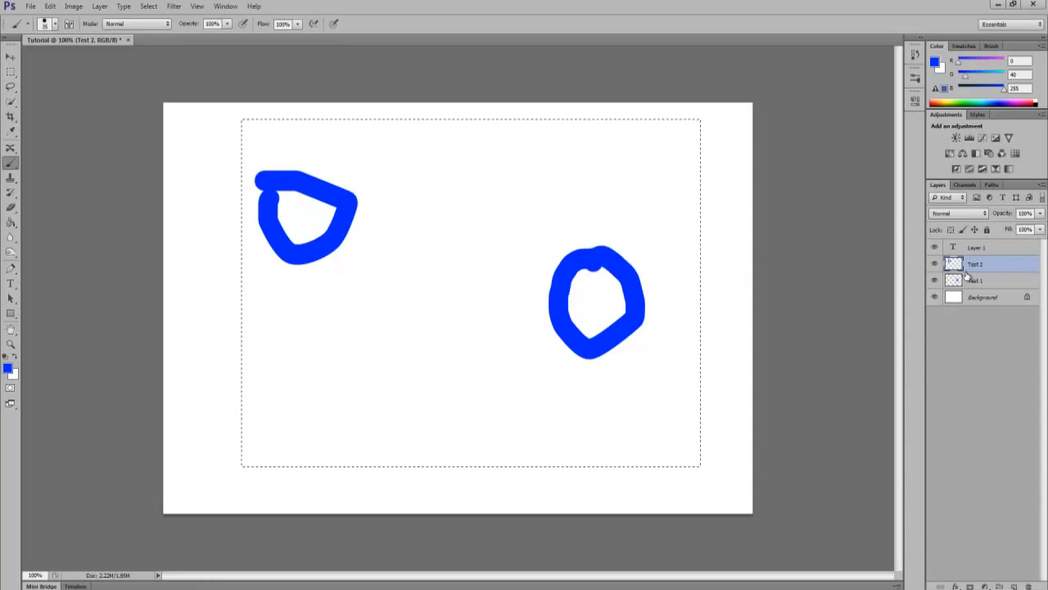
right_click(978, 266)
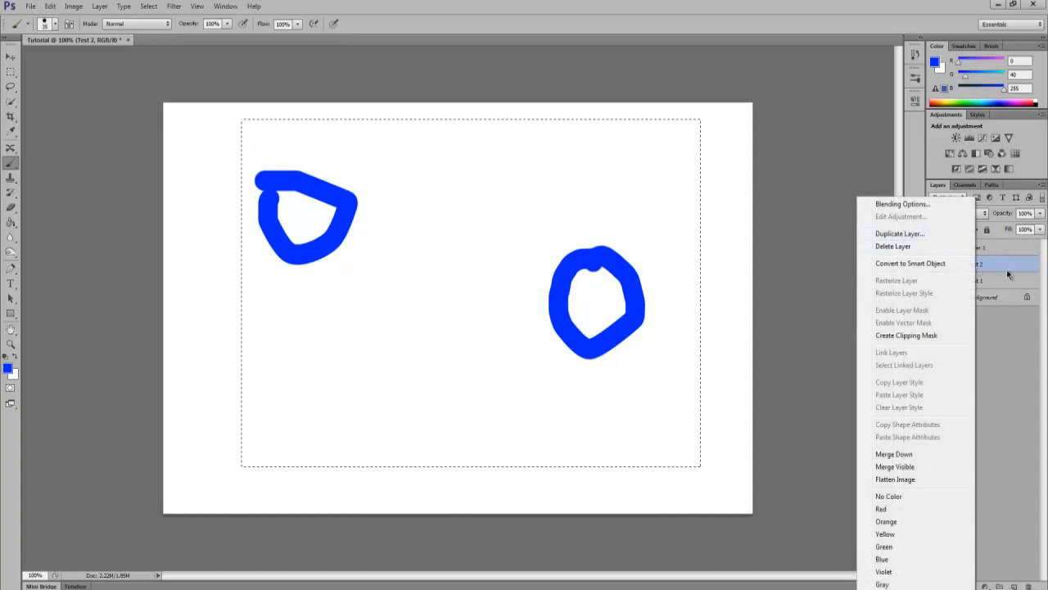
click(910, 453)
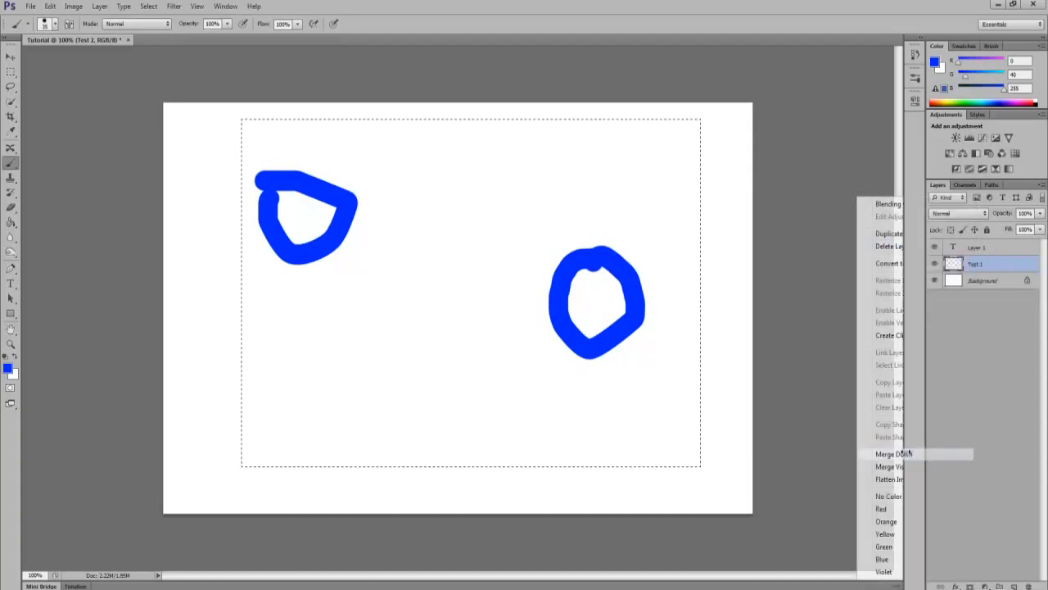
double_click(973, 265)
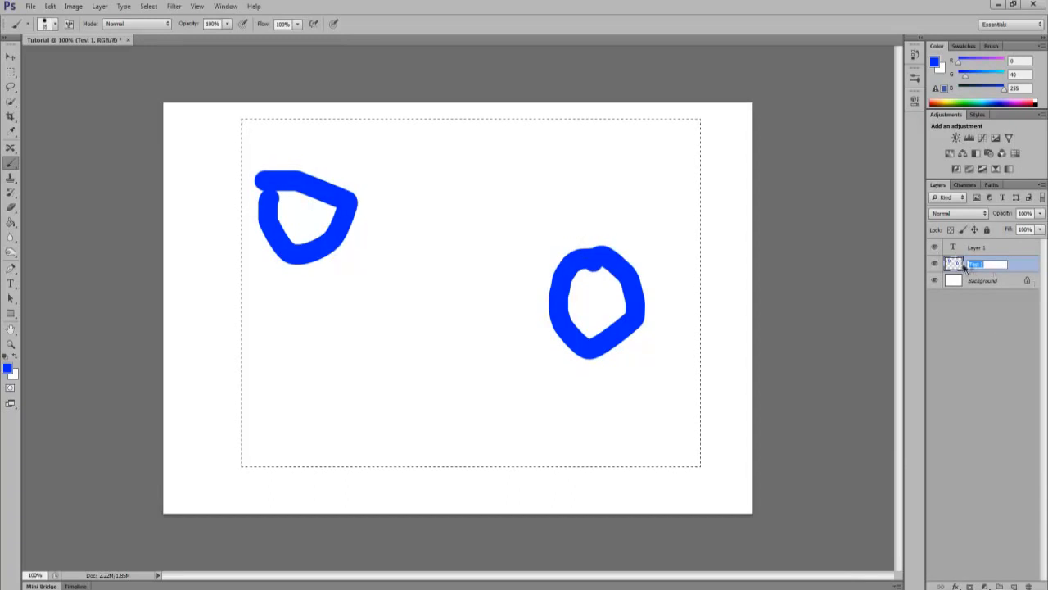
click(417, 246)
click(632, 201)
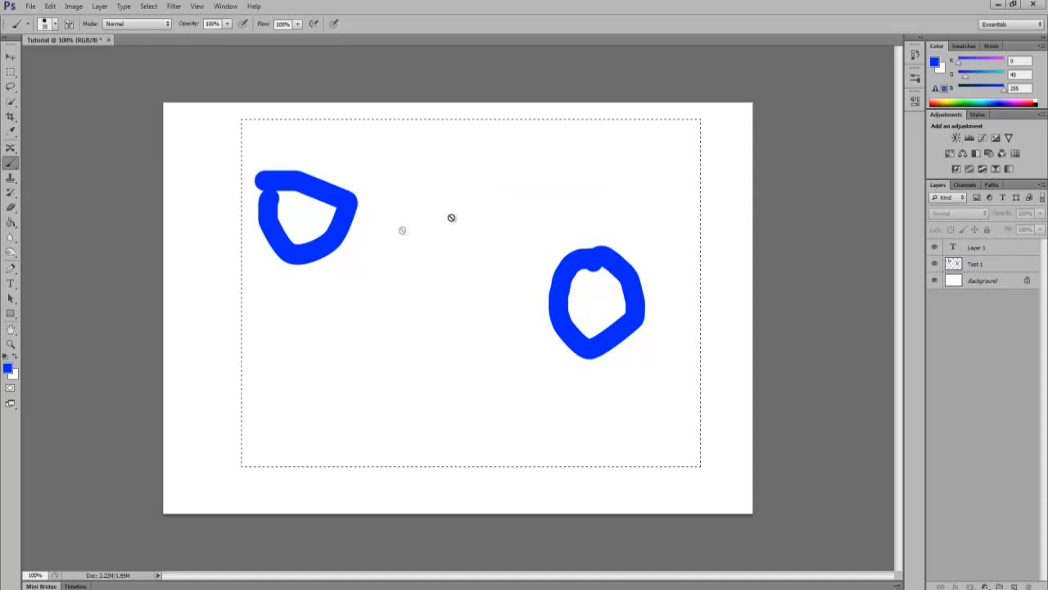
Step: Paint additional blue strokes and loops around and between the two existing loops on the merged layer Test 1
click(977, 262)
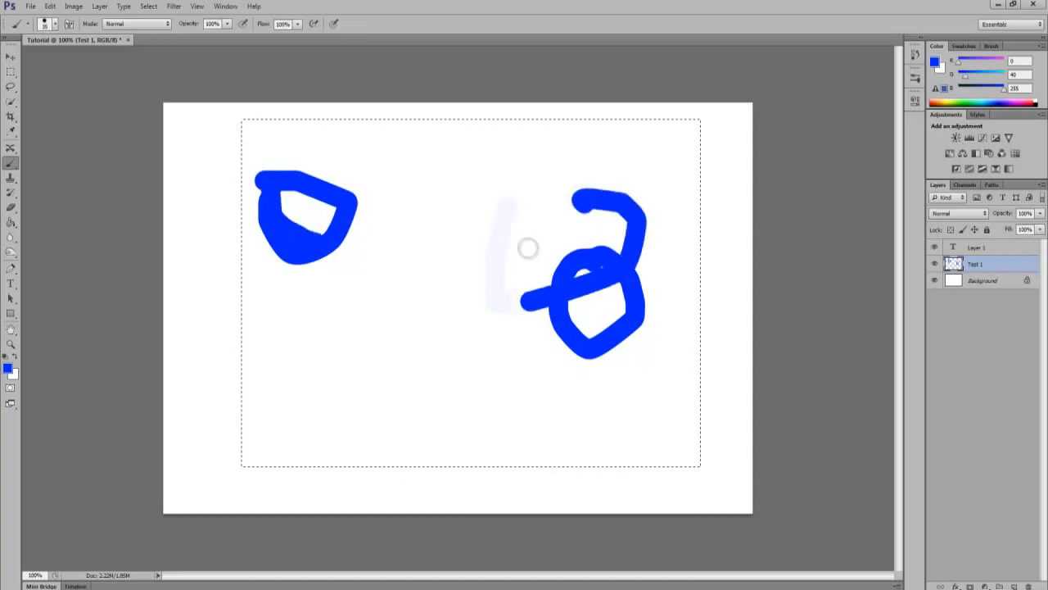
drag(529, 248, 541, 164)
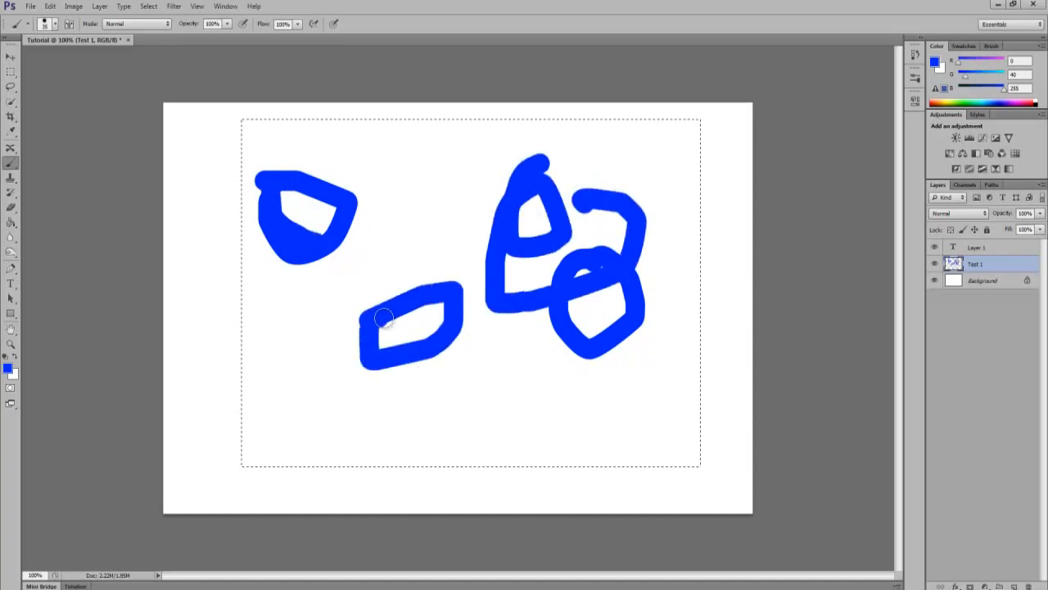